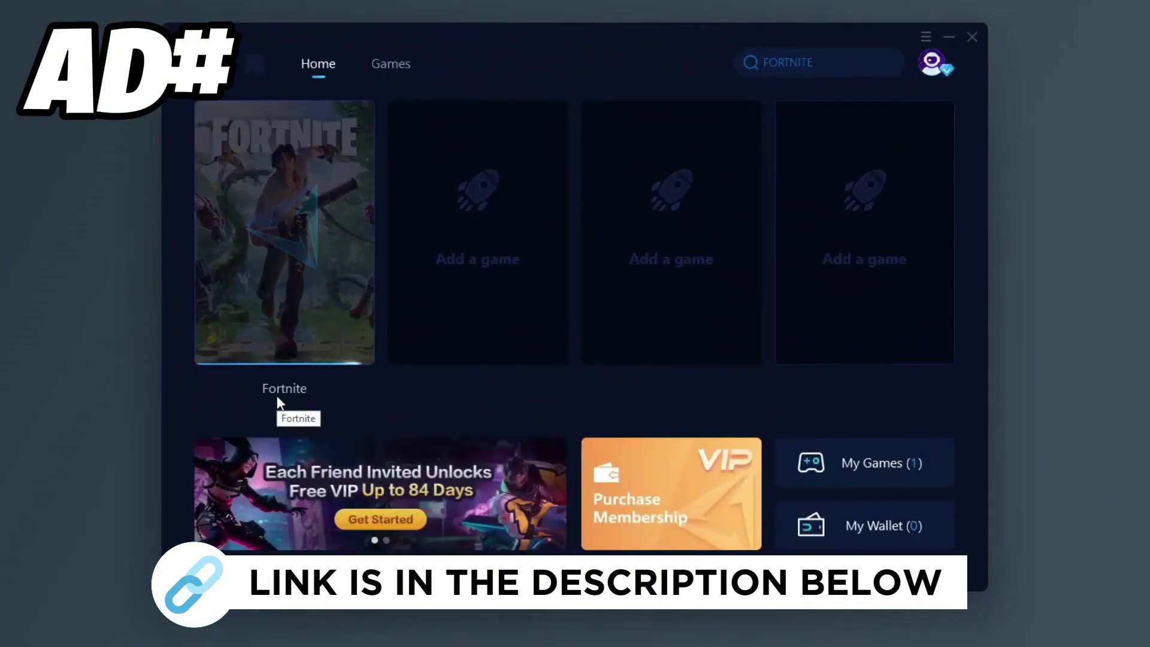
- Browse the full supported-games catalogue, then select the GearUp Booster link in the description
{"action": "left_click", "coordinate": [277, 400]}
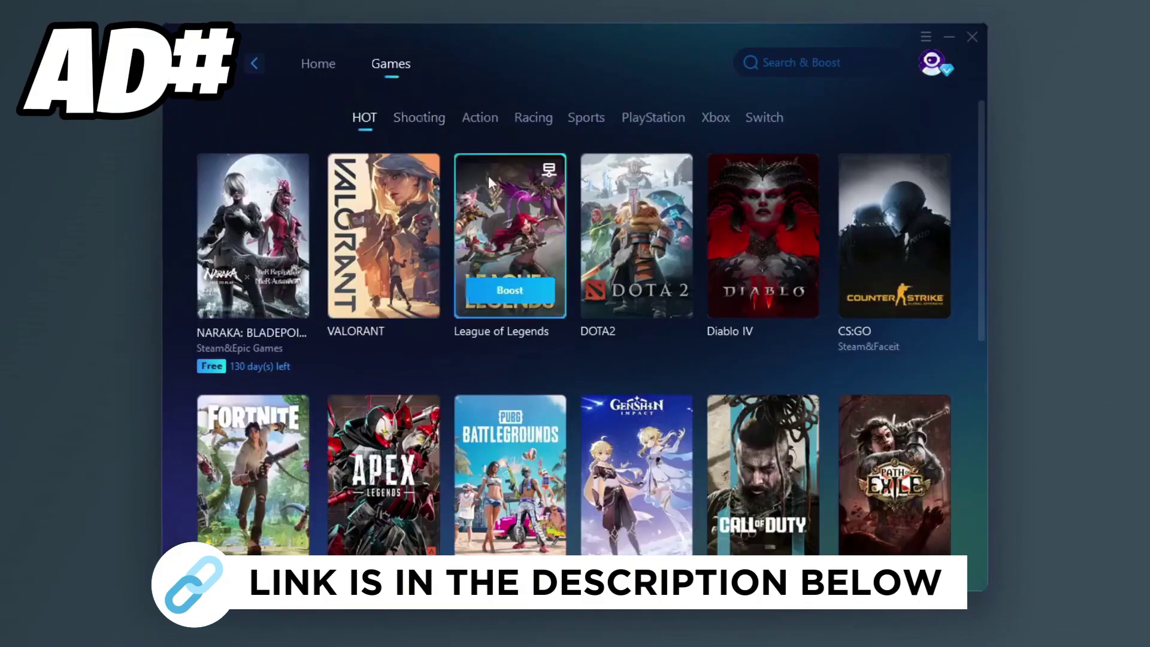
{"action": "scroll", "coordinate": [625, 192], "scroll_direction": "down", "scroll_amount": 1}
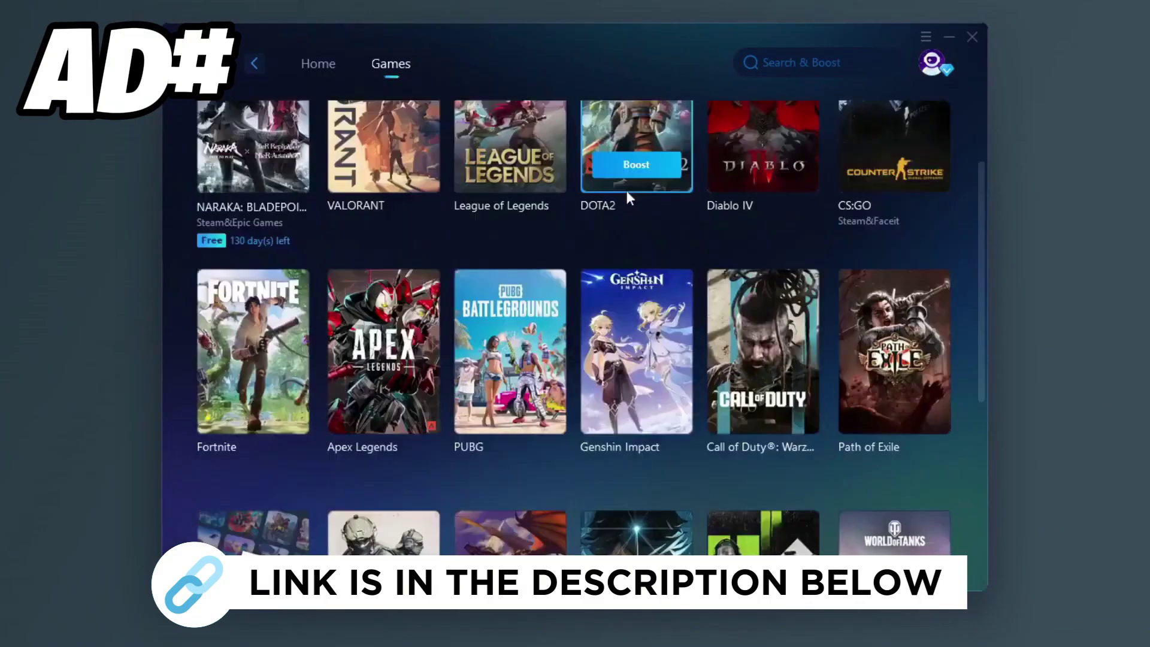
{"action": "scroll", "coordinate": [476, 232], "scroll_direction": "down", "scroll_amount": 2}
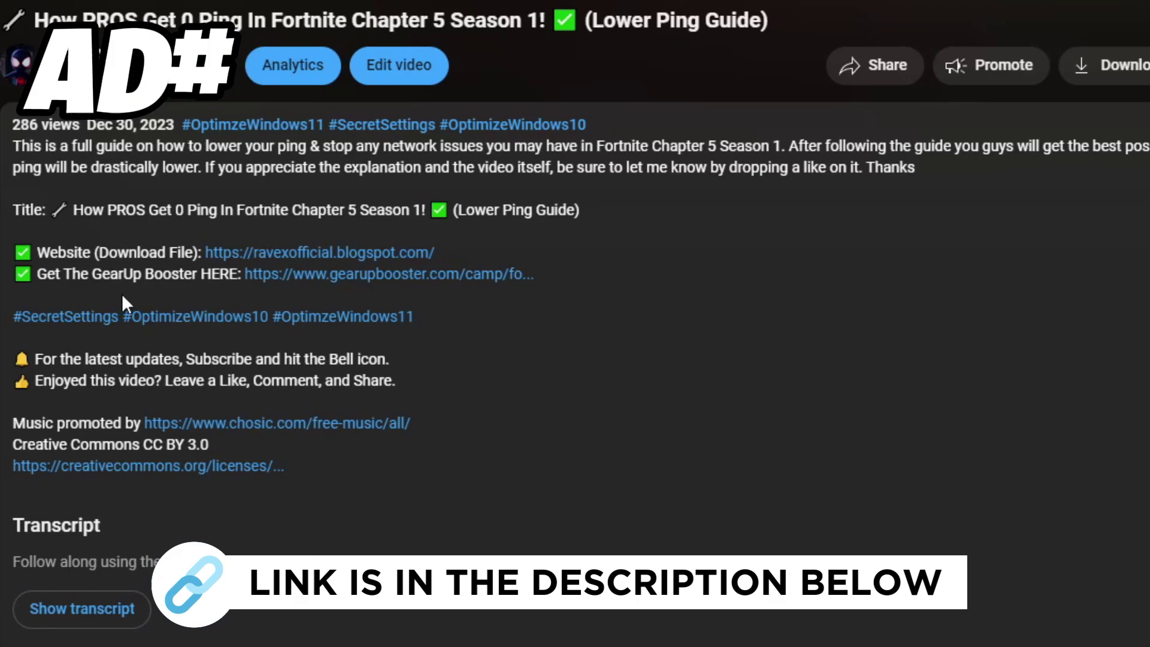
{"action": "left_click_drag", "start_coordinate": [18, 282], "coordinate": [516, 304]}
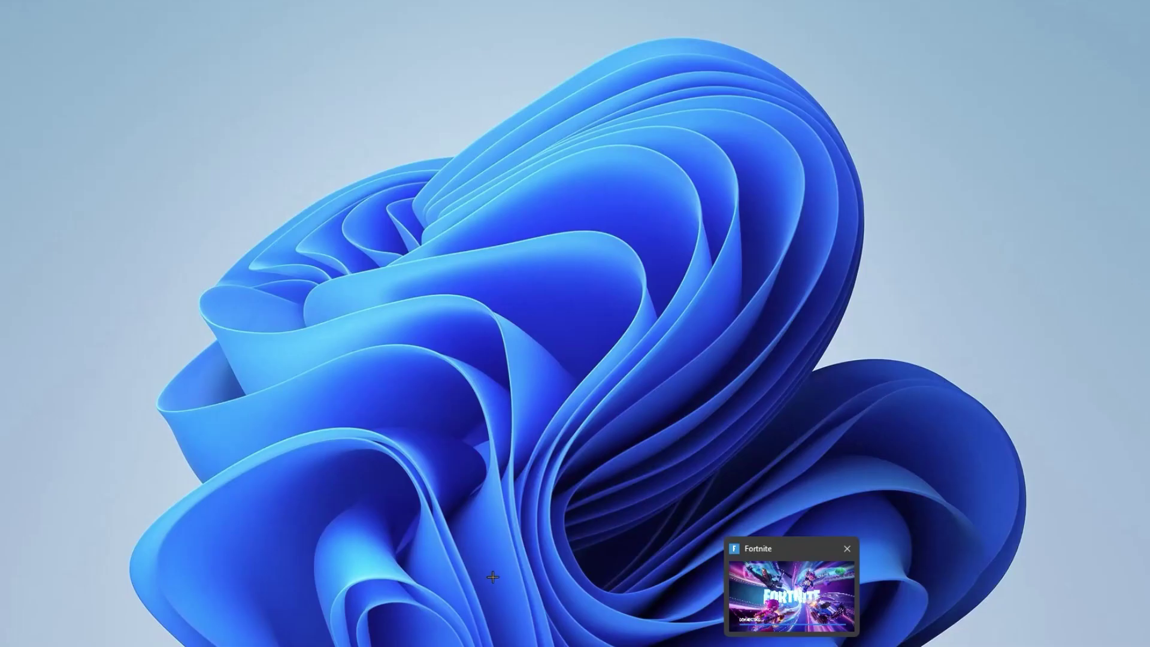
- Bring up the taskbar menu containing the Task Manager option
{"action": "right_click", "coordinate": [854, 646]}
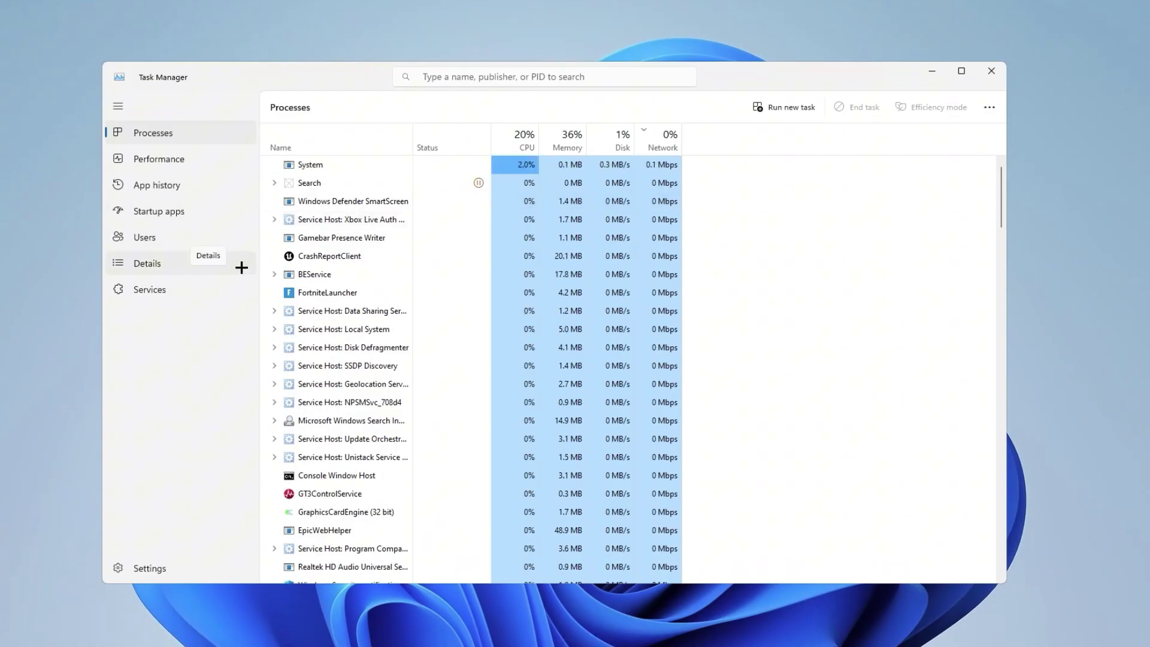
- Switch to the Details list and open the menu for FortniteClient-Win64-Shipping.exe
{"action": "left_click", "coordinate": [170, 261]}
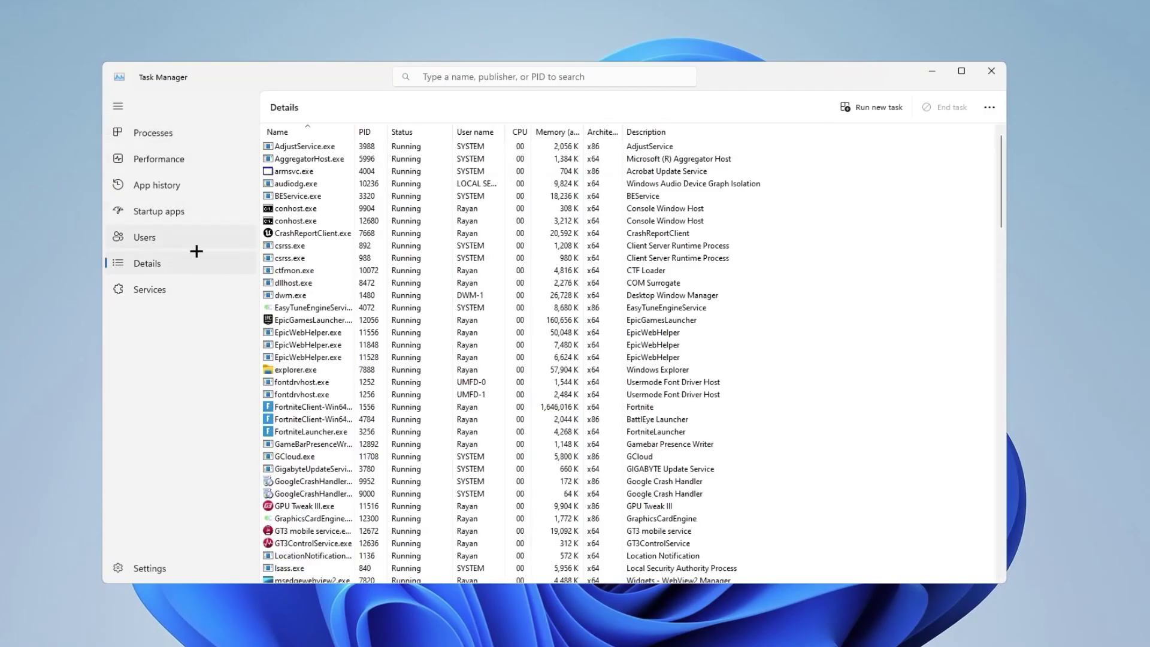
{"action": "scroll", "coordinate": [267, 390], "scroll_direction": "down", "scroll_amount": 1}
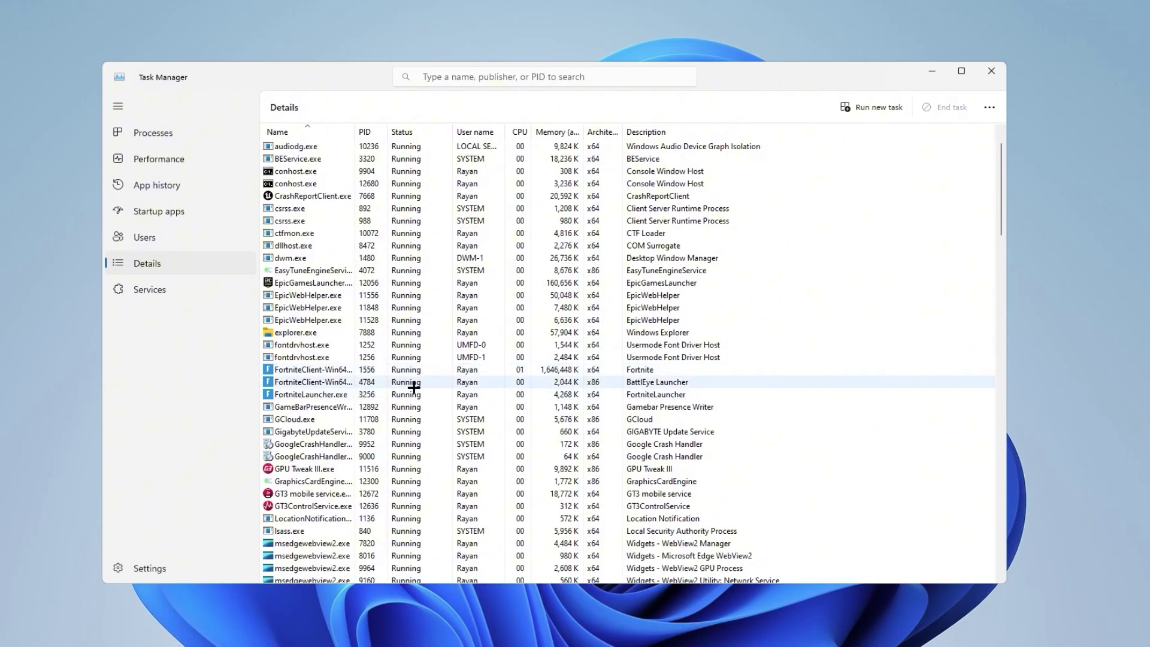
{"action": "right_click", "coordinate": [332, 371]}
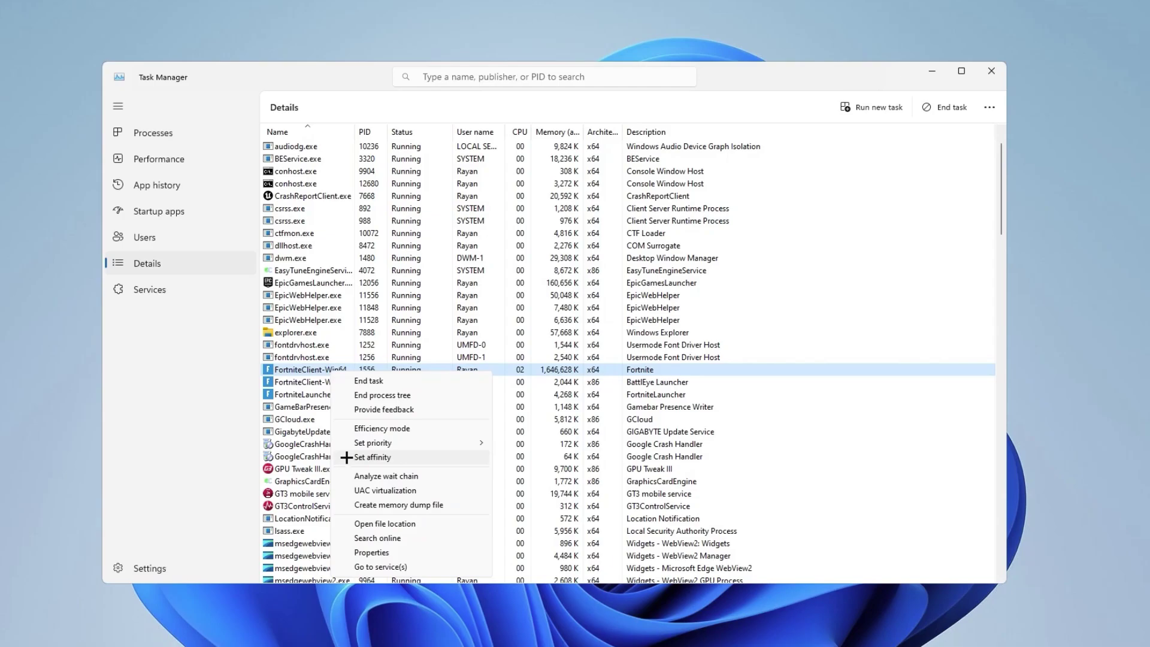
- Set the Fortnite client's processor affinity to exclude CPU 0, keeping CPU 1 onward enabled
{"action": "left_click", "coordinate": [376, 458]}
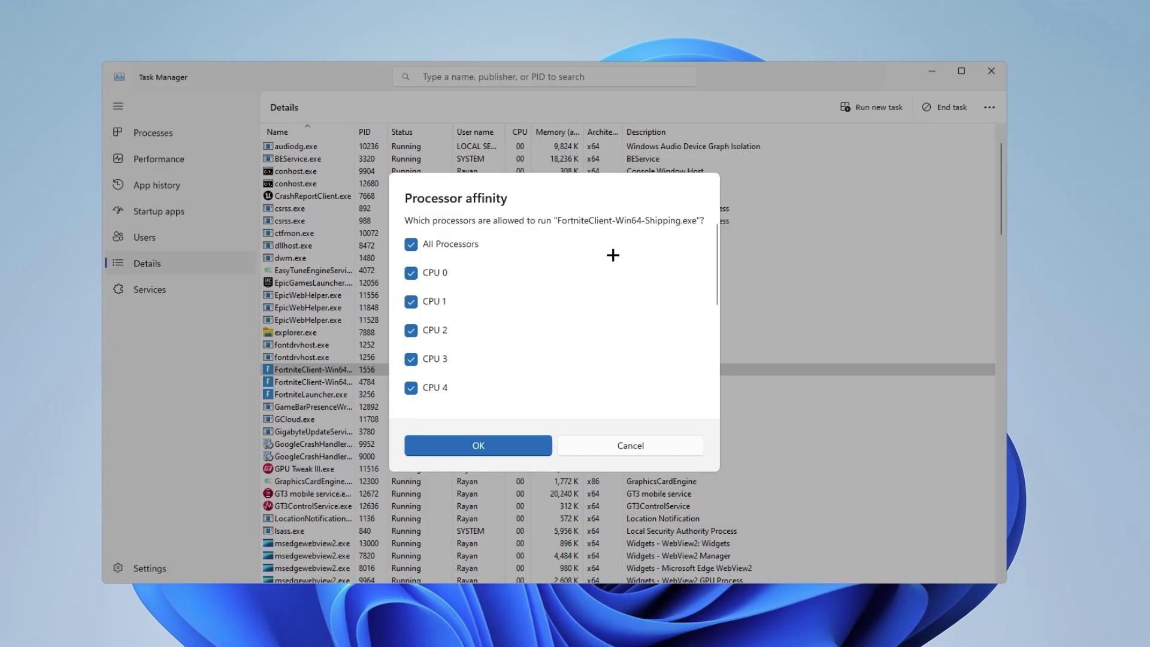
{"action": "scroll", "coordinate": [599, 379], "scroll_direction": "down", "scroll_amount": 2}
{"action": "scroll", "coordinate": [565, 377], "scroll_direction": "up", "scroll_amount": 2}
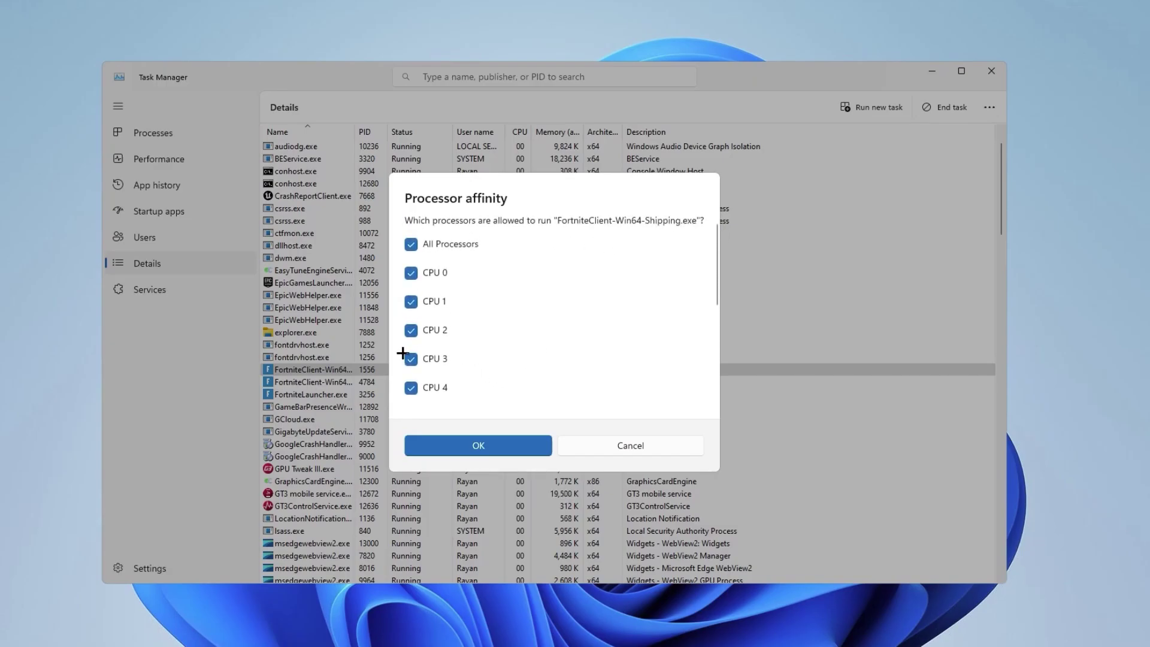
{"action": "left_click", "coordinate": [409, 274]}
{"action": "scroll", "coordinate": [518, 316], "scroll_direction": "down", "scroll_amount": 1}
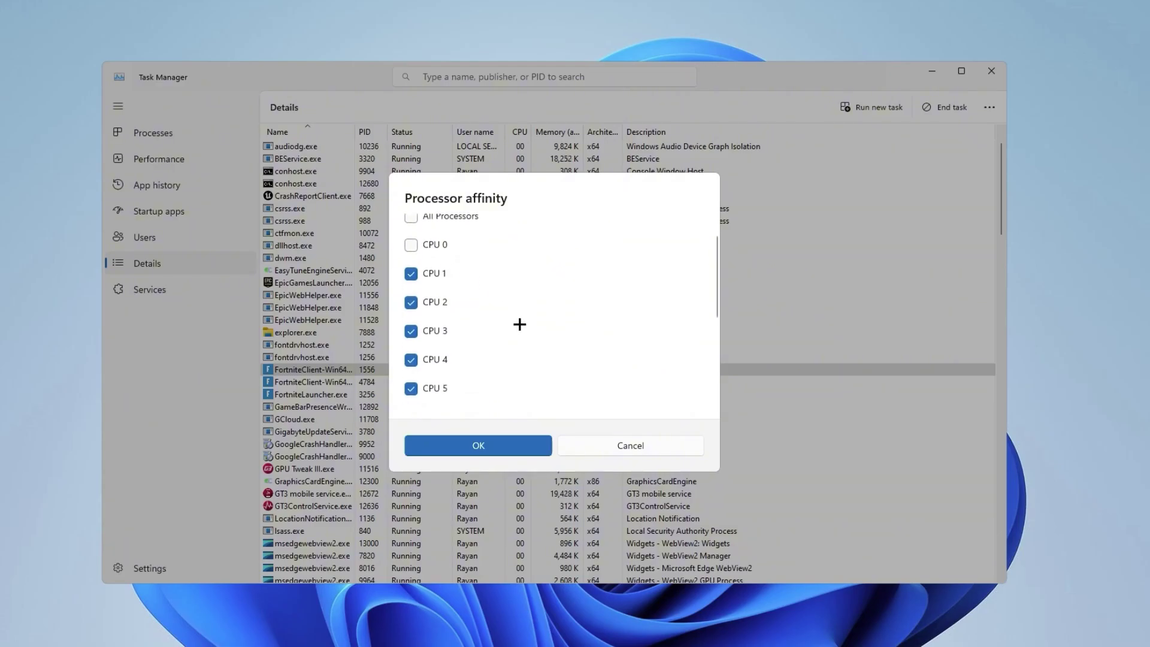
{"action": "scroll", "coordinate": [523, 327], "scroll_direction": "down", "scroll_amount": 6}
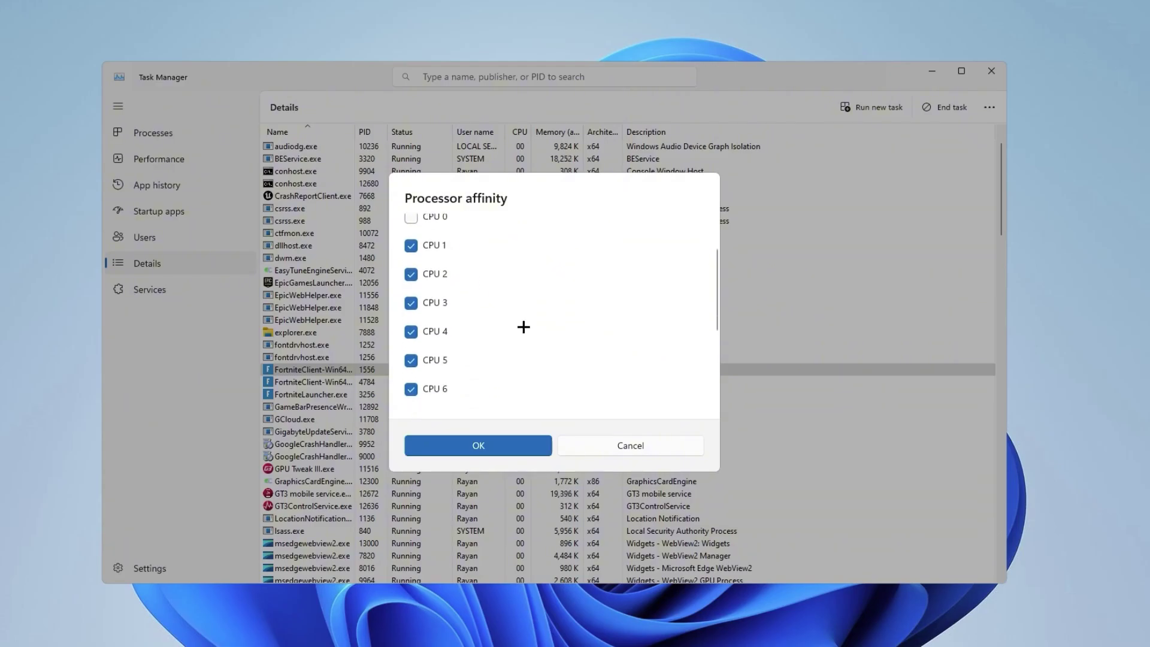
{"action": "scroll", "coordinate": [497, 358], "scroll_direction": "up", "scroll_amount": 7}
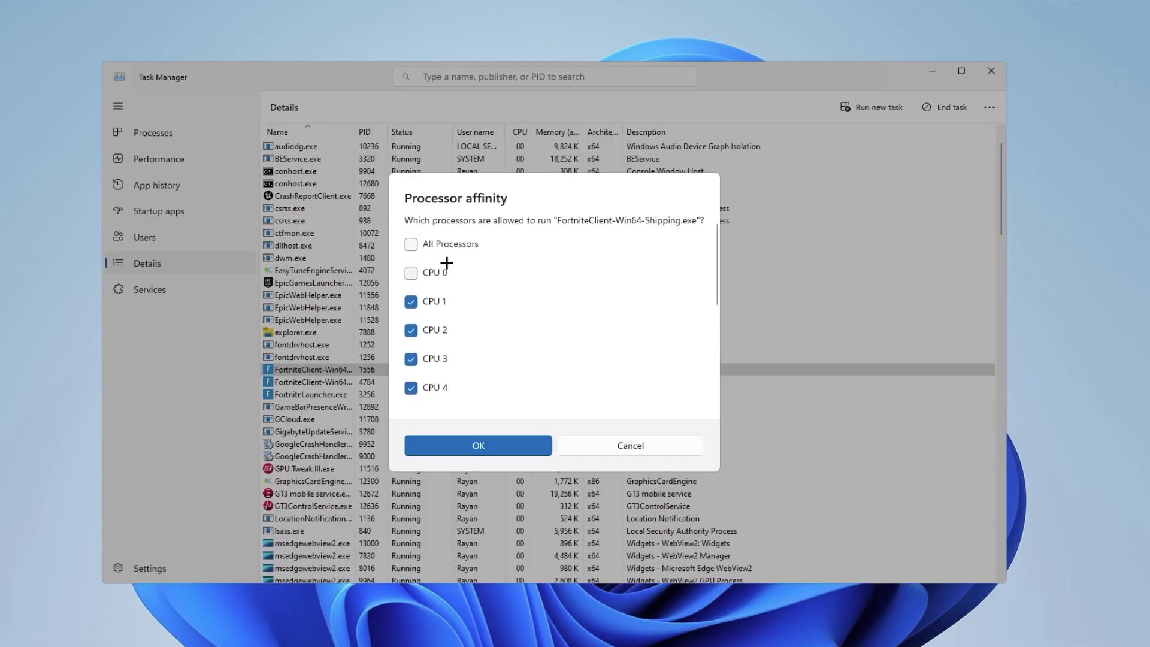
{"action": "left_click", "coordinate": [419, 446]}
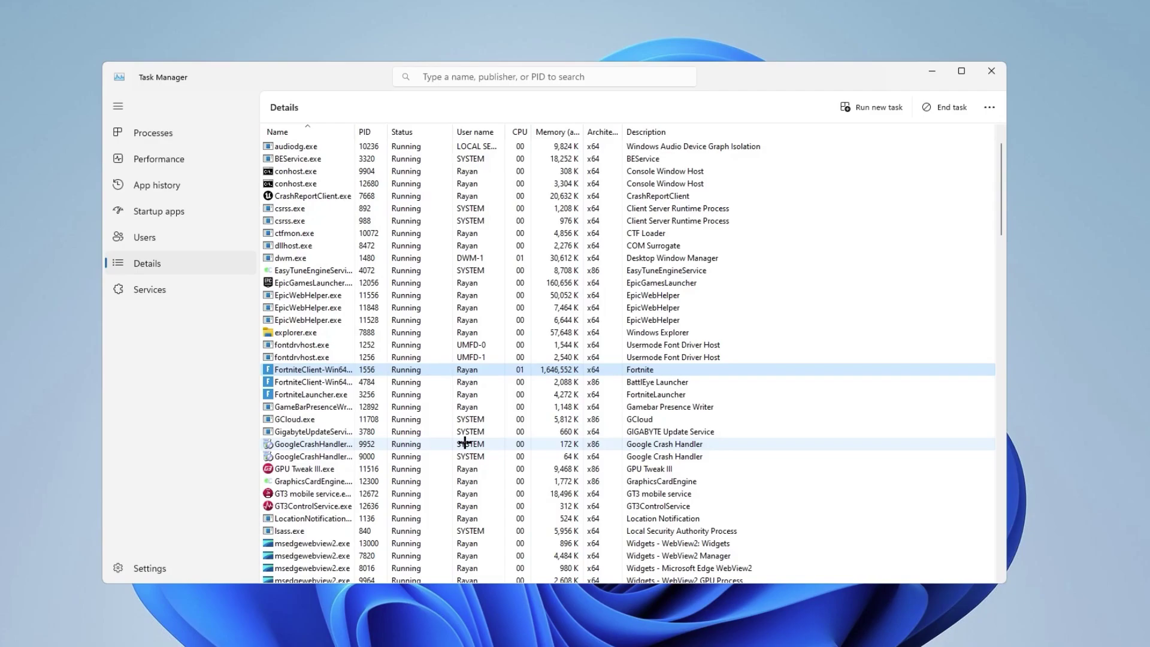
- Set the Fortnite client's priority to High, confirm the change, and close Task Manager
{"action": "right_click", "coordinate": [323, 369]}
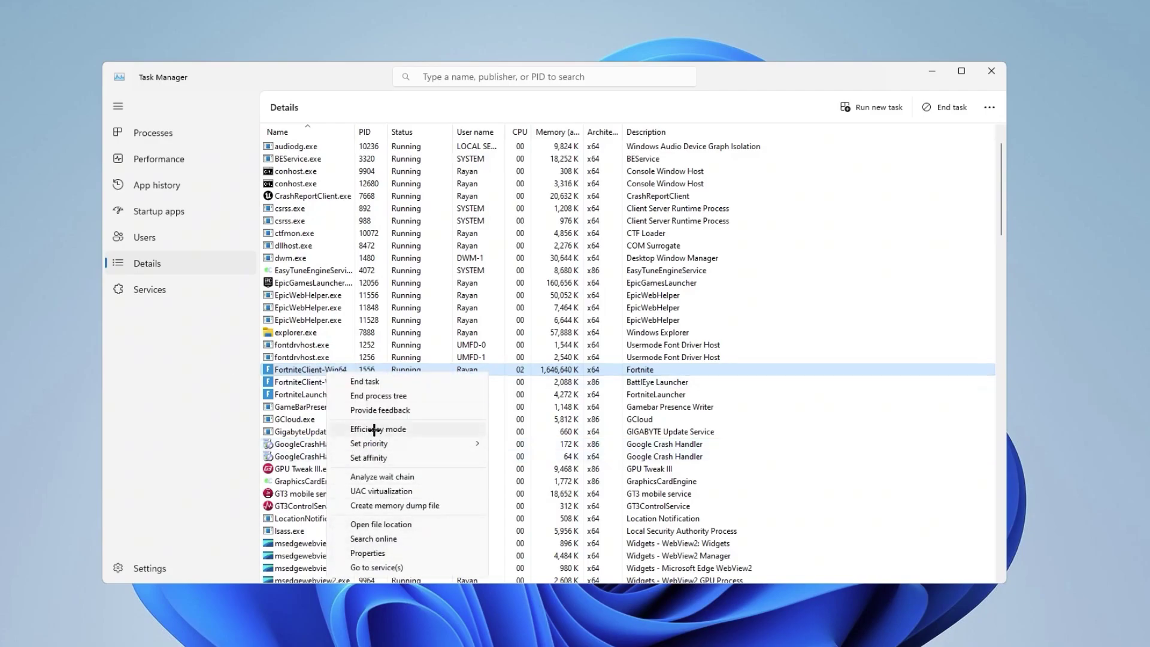
{"action": "mouse_move", "coordinate": [376, 444]}
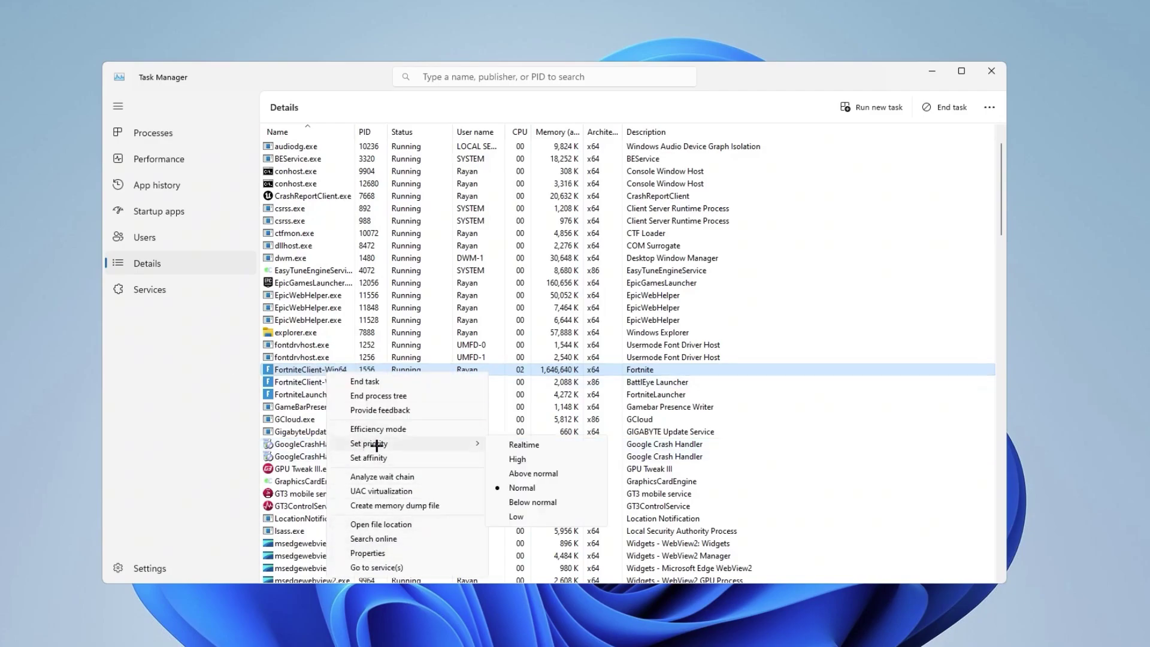
{"action": "left_click", "coordinate": [513, 459]}
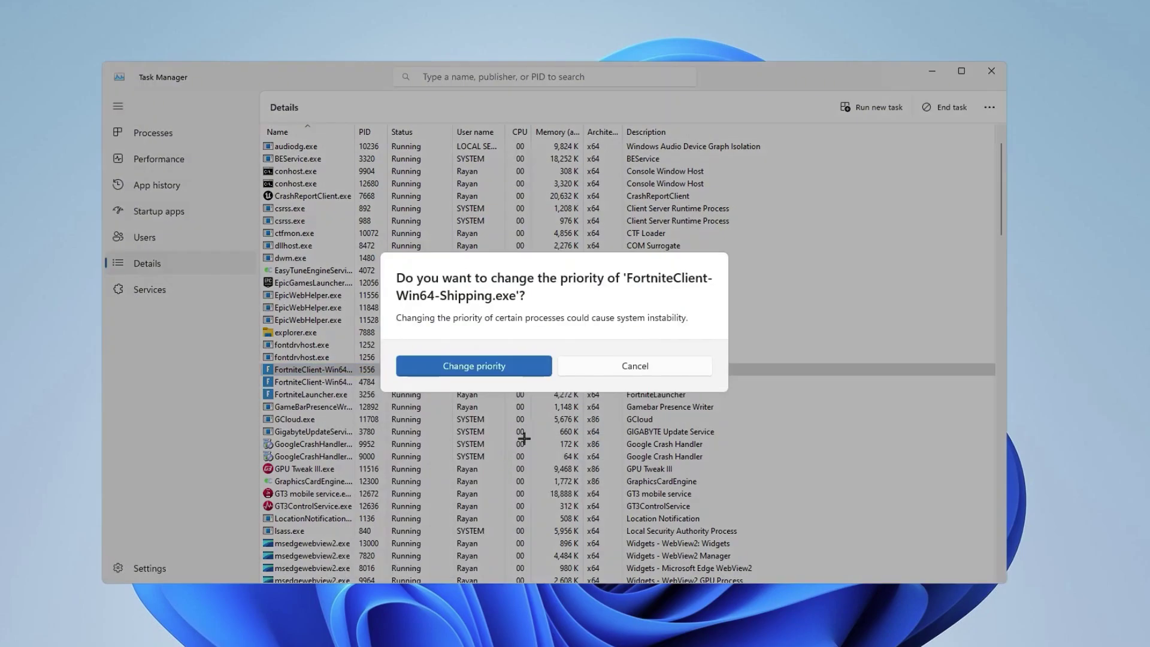
{"action": "left_click", "coordinate": [487, 364]}
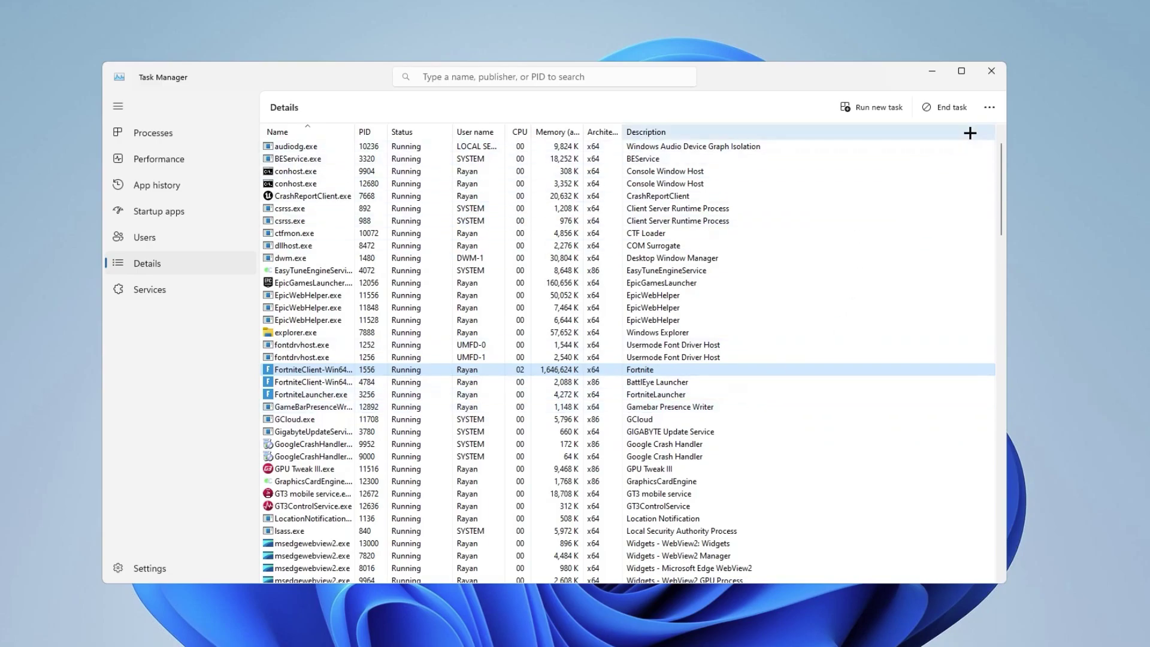
{"action": "left_click", "coordinate": [991, 72]}
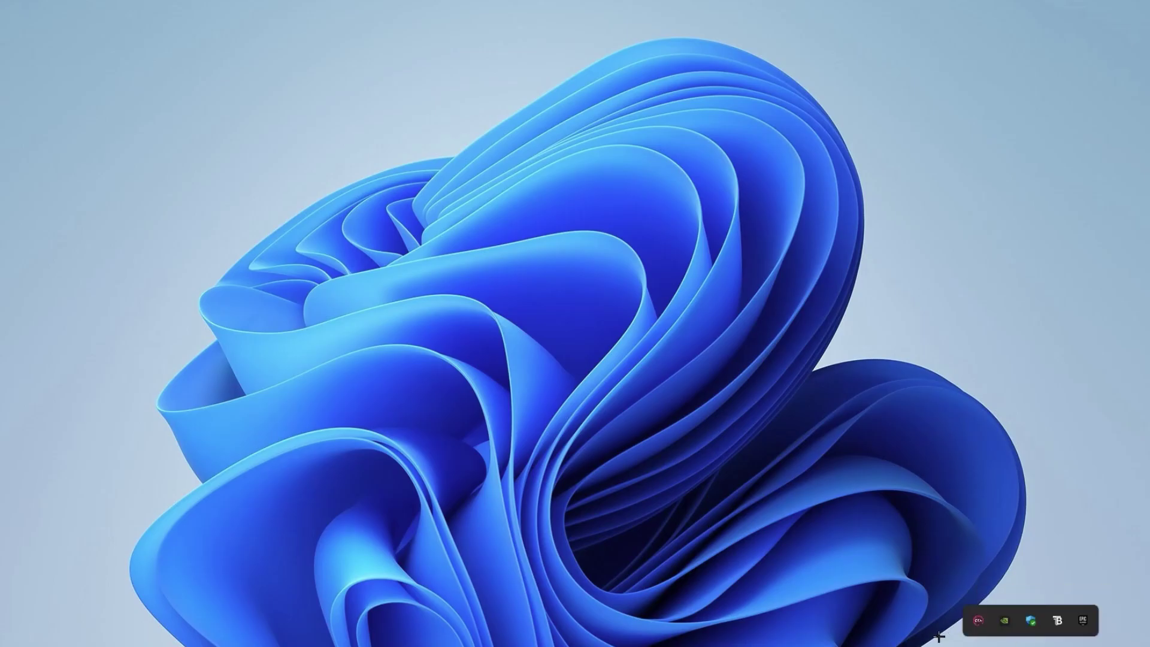
- Launch NVIDIA GeForce Experience from the NVIDIA tray icon's menu
{"action": "right_click", "coordinate": [1005, 620]}
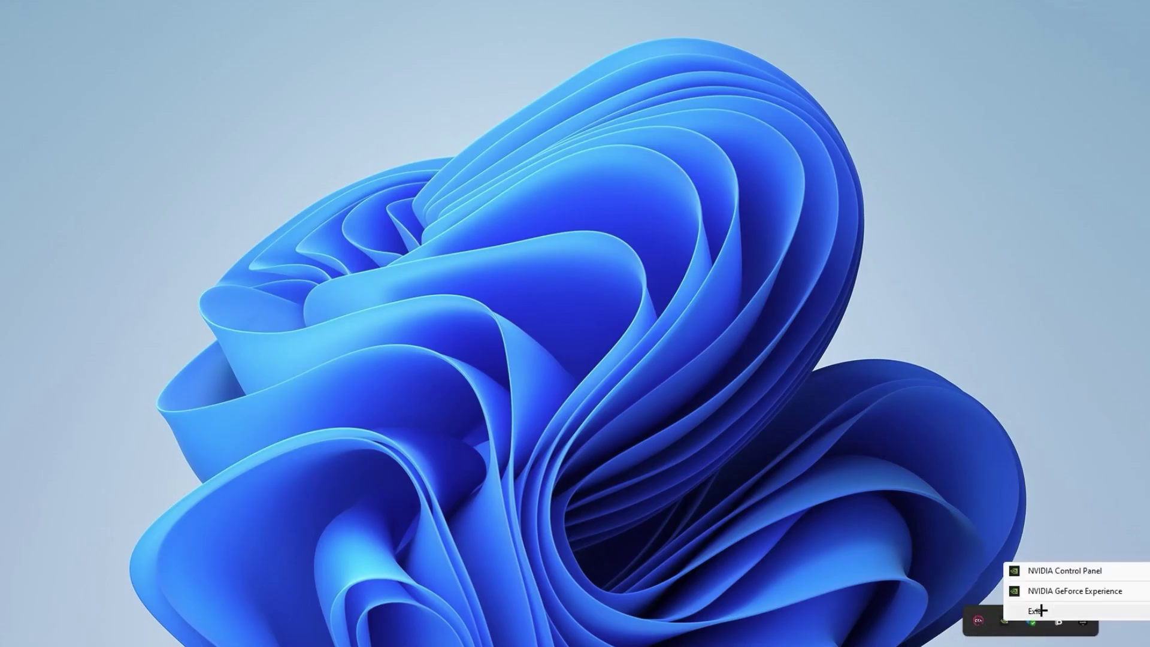
{"action": "left_click", "coordinate": [1043, 593]}
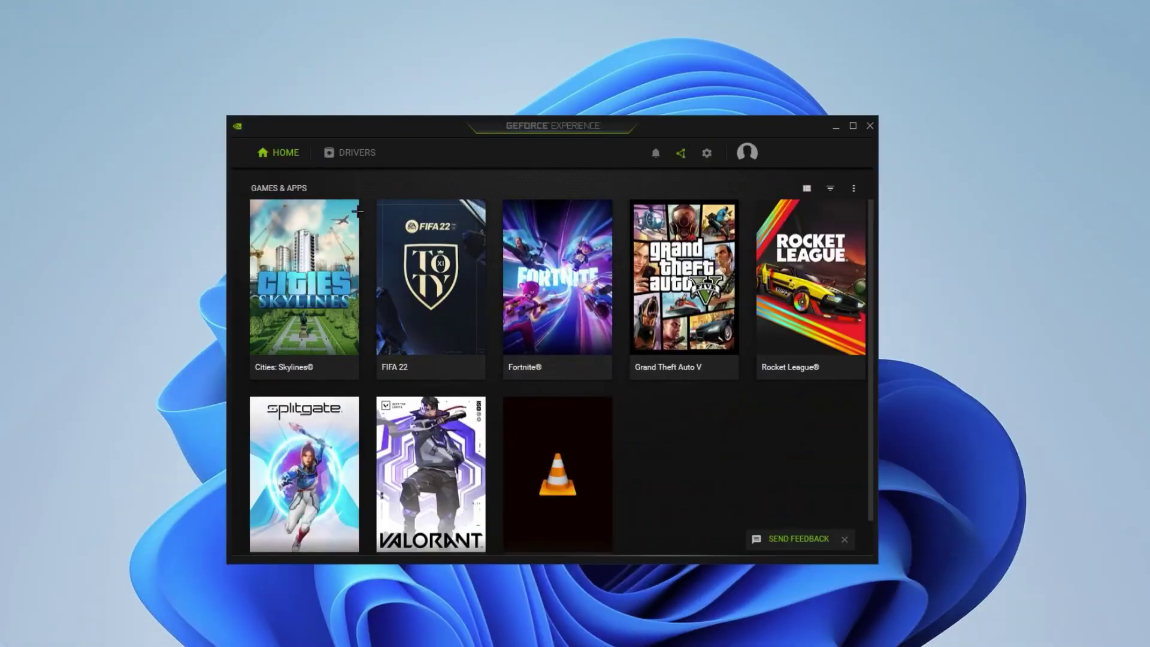
- Confirm driver 546.33 is the latest Game Ready Driver, then go to General settings
{"action": "left_click", "coordinate": [341, 156]}
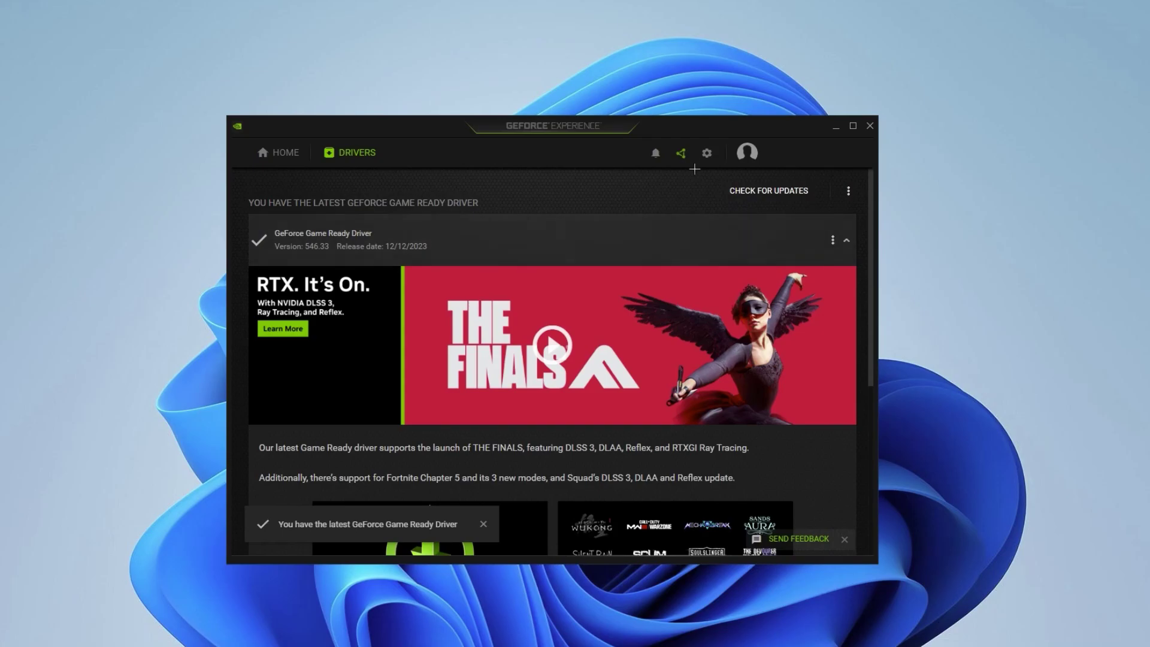
{"action": "left_click", "coordinate": [707, 153]}
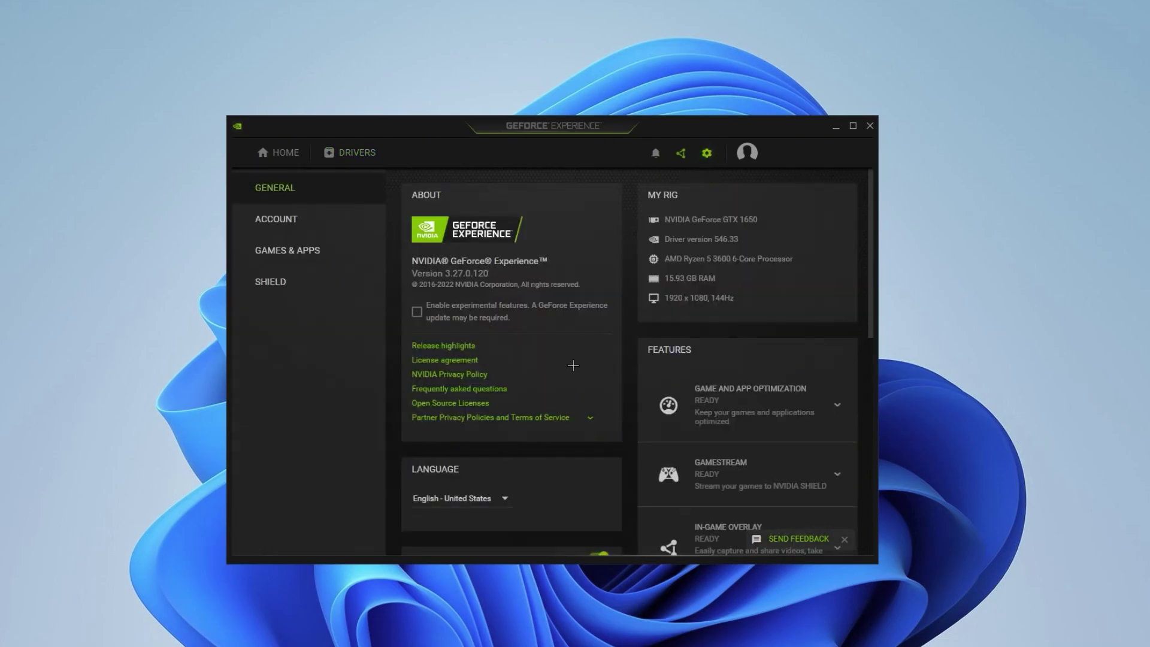
{"action": "scroll", "coordinate": [574, 366], "scroll_direction": "down", "scroll_amount": 5}
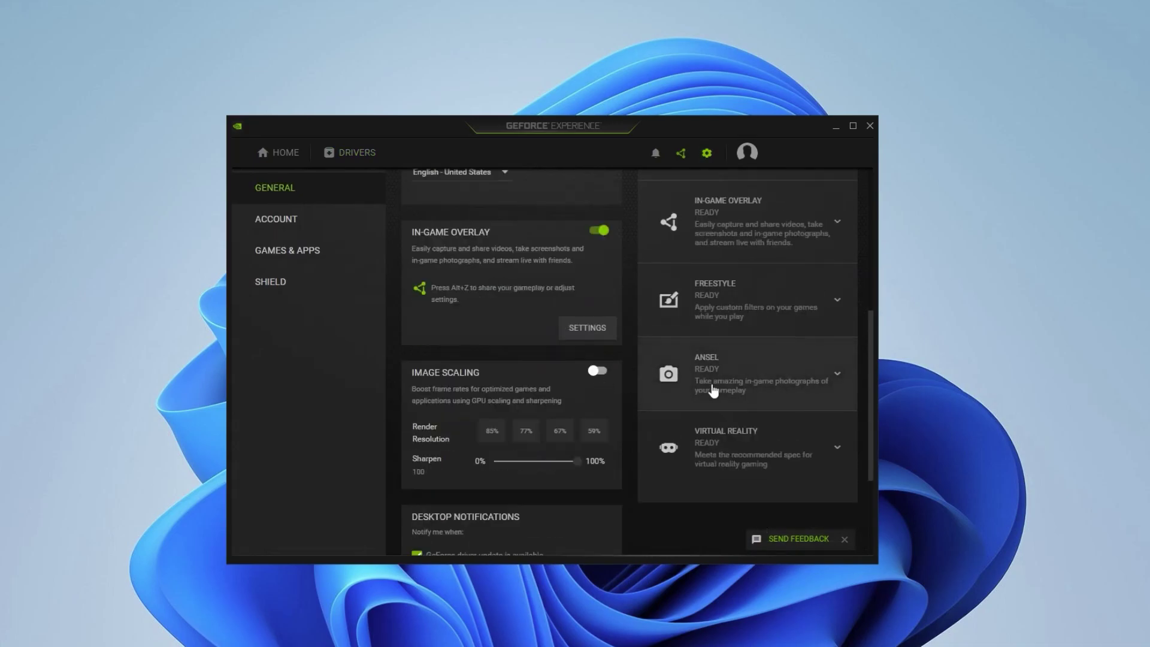
{"action": "scroll", "coordinate": [494, 355], "scroll_direction": "up", "scroll_amount": 2}
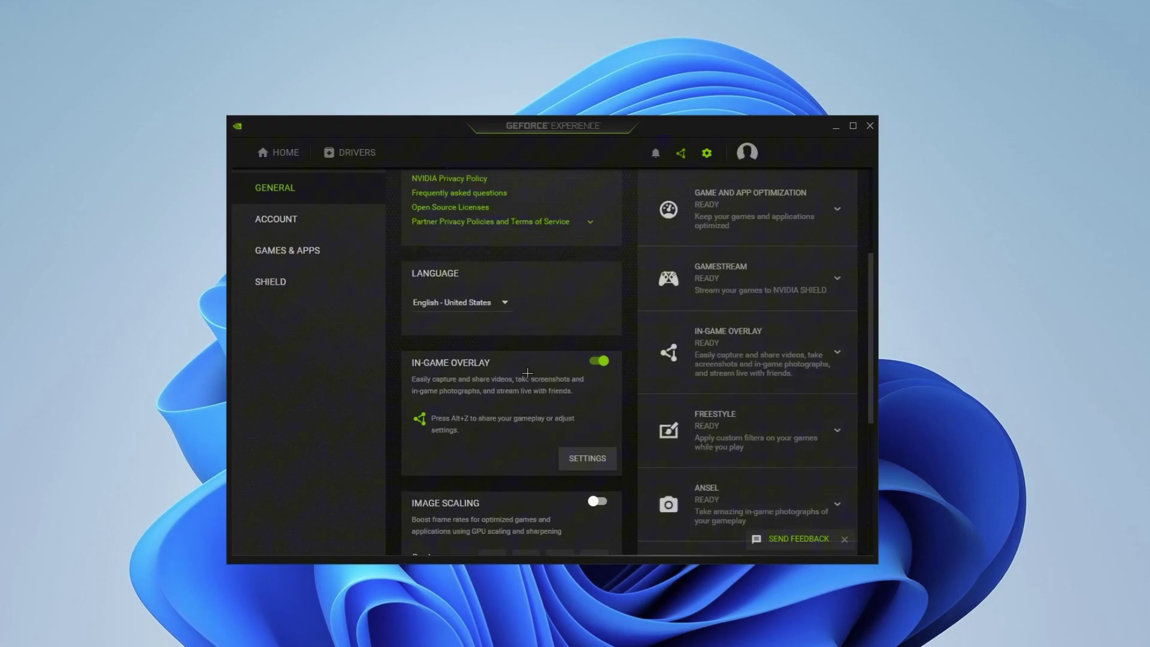
{"action": "scroll", "coordinate": [575, 383], "scroll_direction": "down", "scroll_amount": 1}
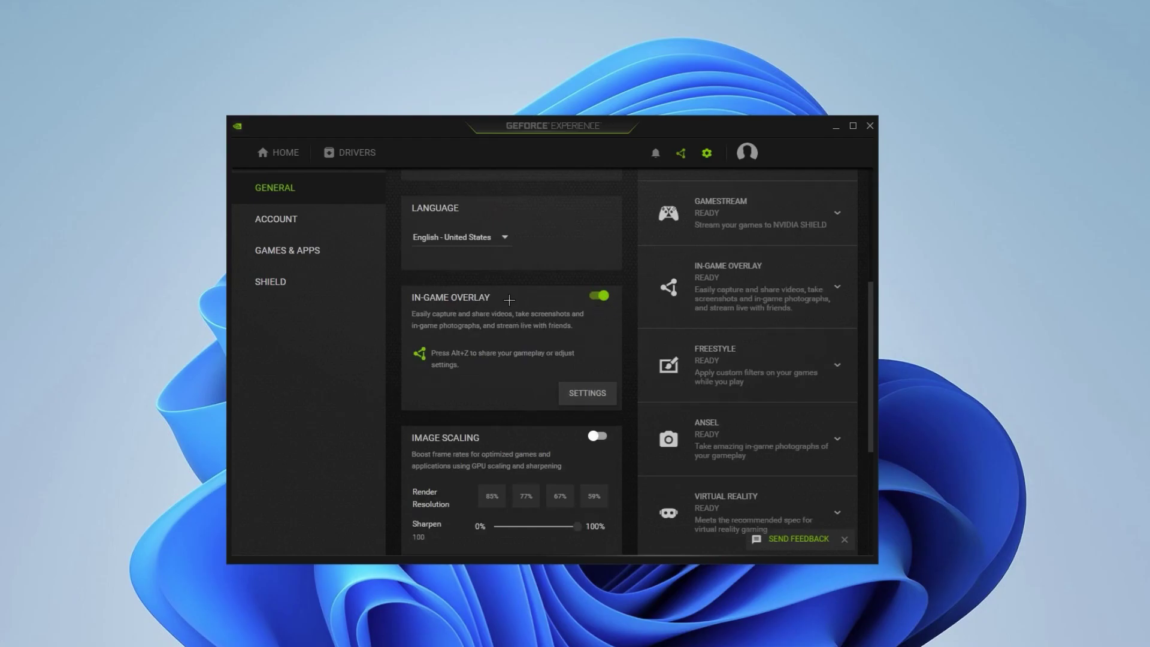
{"action": "scroll", "coordinate": [509, 299], "scroll_direction": "down", "scroll_amount": 3}
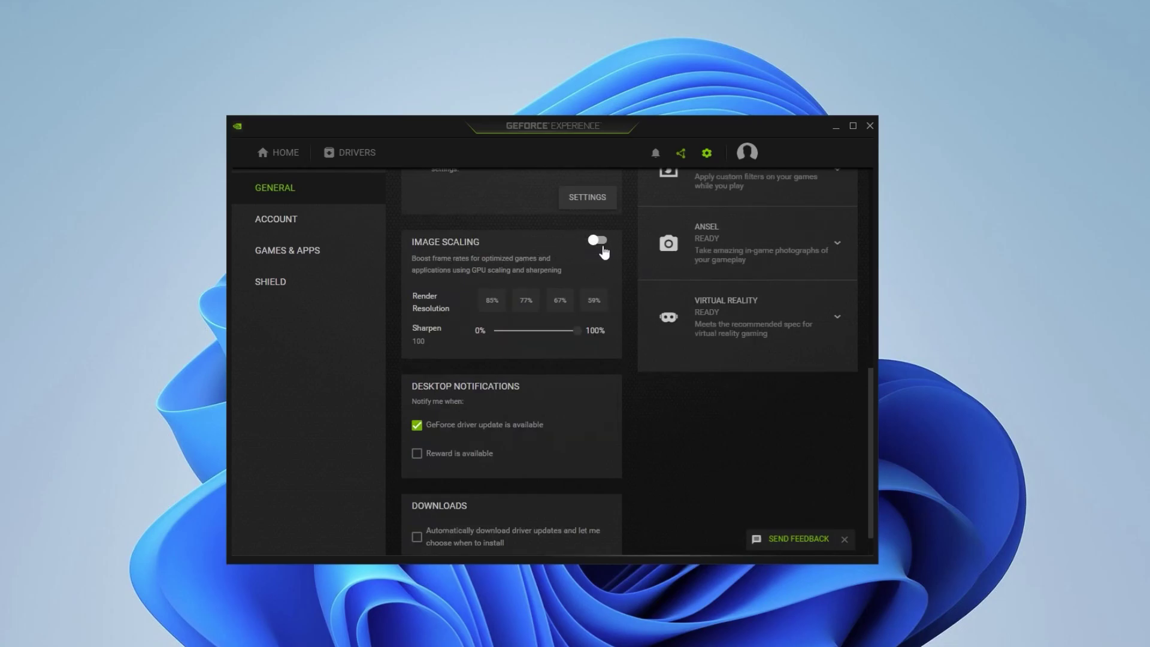
- Enable Image Scaling with 85% render resolution and sharpening set to 83
{"action": "left_click", "coordinate": [596, 245]}
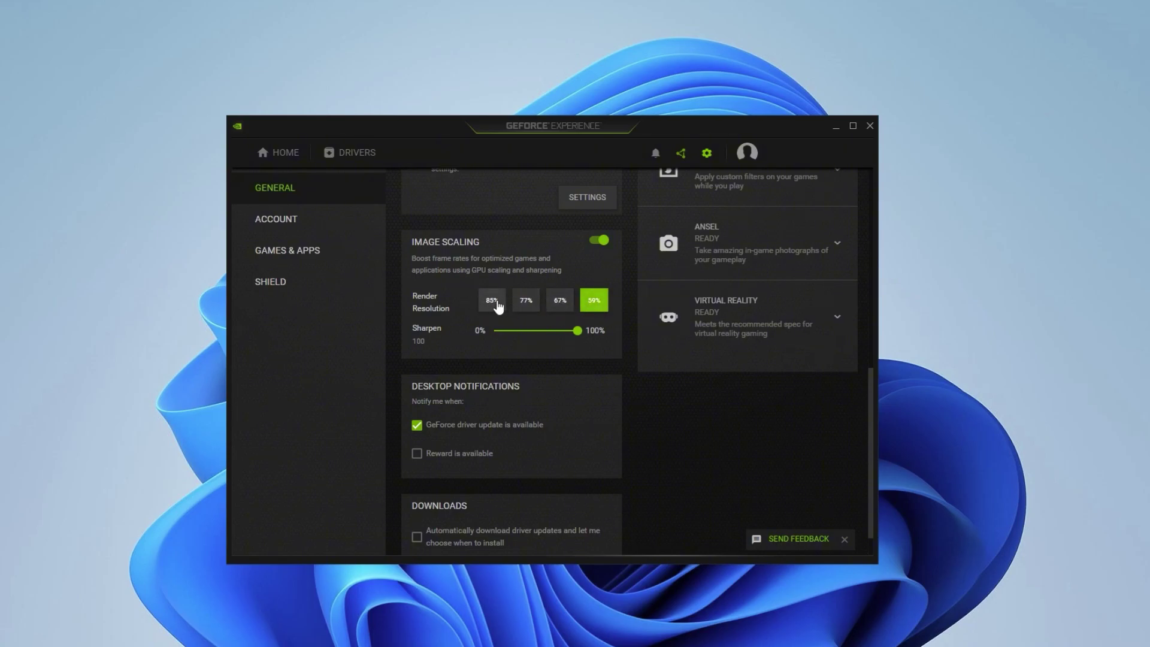
{"action": "left_click", "coordinate": [496, 303]}
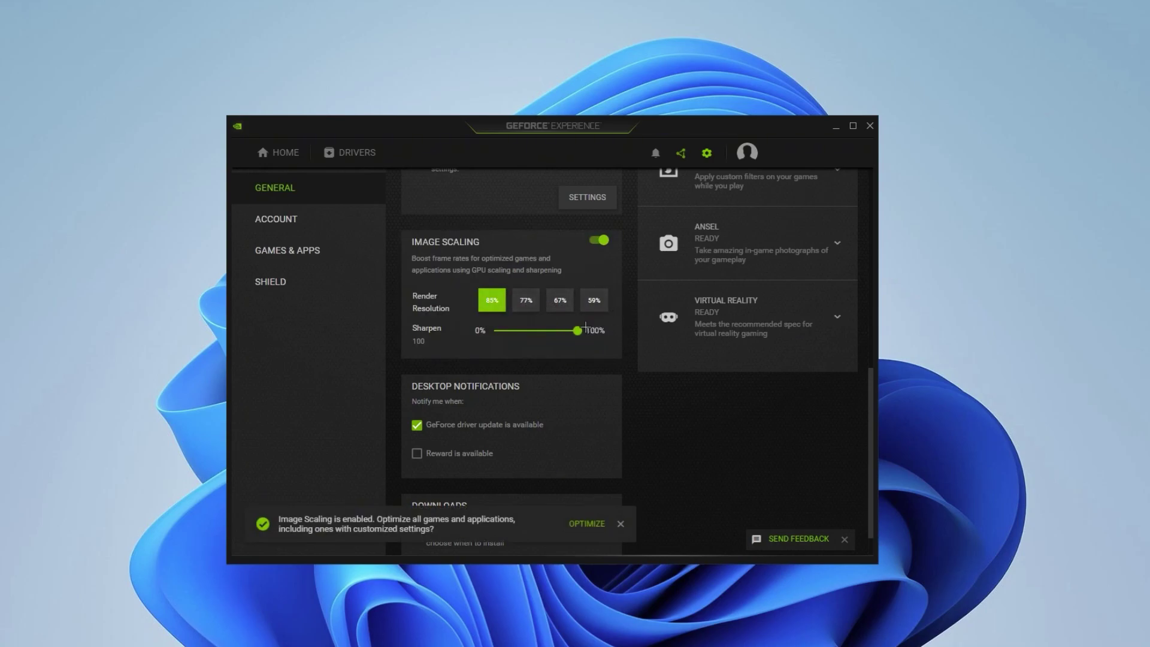
{"action": "left_click_drag", "start_coordinate": [577, 337], "coordinate": [562, 338]}
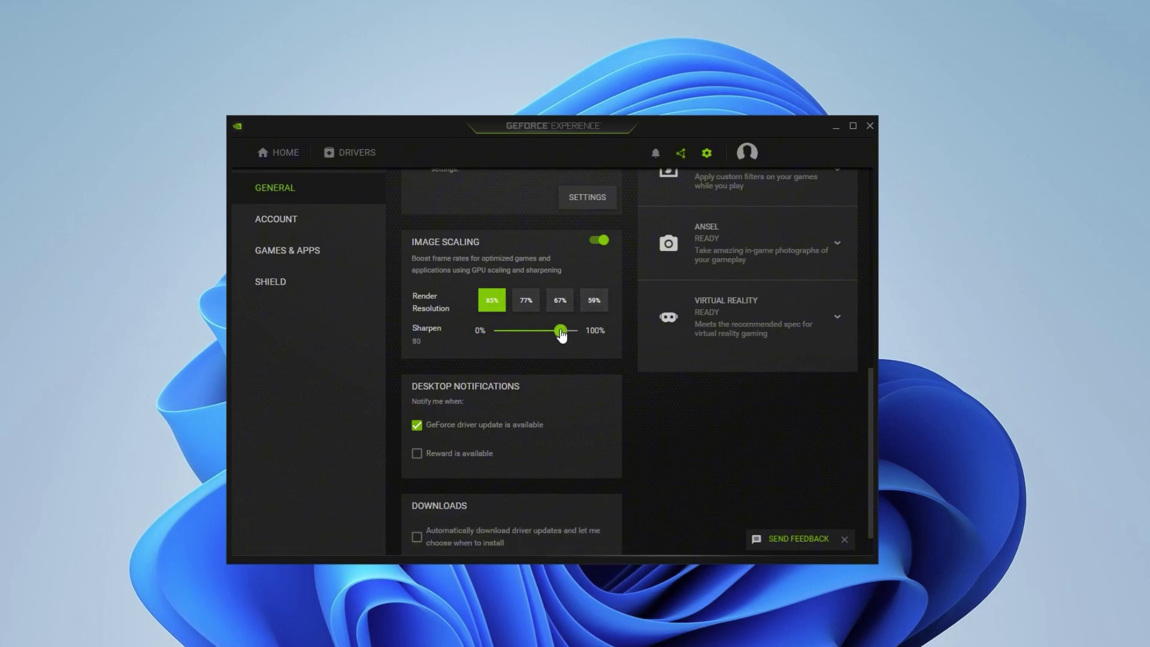
{"action": "mouse_move", "coordinate": [562, 336]}
{"action": "left_mouse_down"}
{"action": "mouse_move", "coordinate": [546, 336]}
{"action": "mouse_move", "coordinate": [563, 336]}
{"action": "left_mouse_up"}
{"action": "scroll", "coordinate": [557, 420], "scroll_direction": "up", "scroll_amount": 2}
{"action": "scroll", "coordinate": [557, 476], "scroll_direction": "down", "scroll_amount": 3}
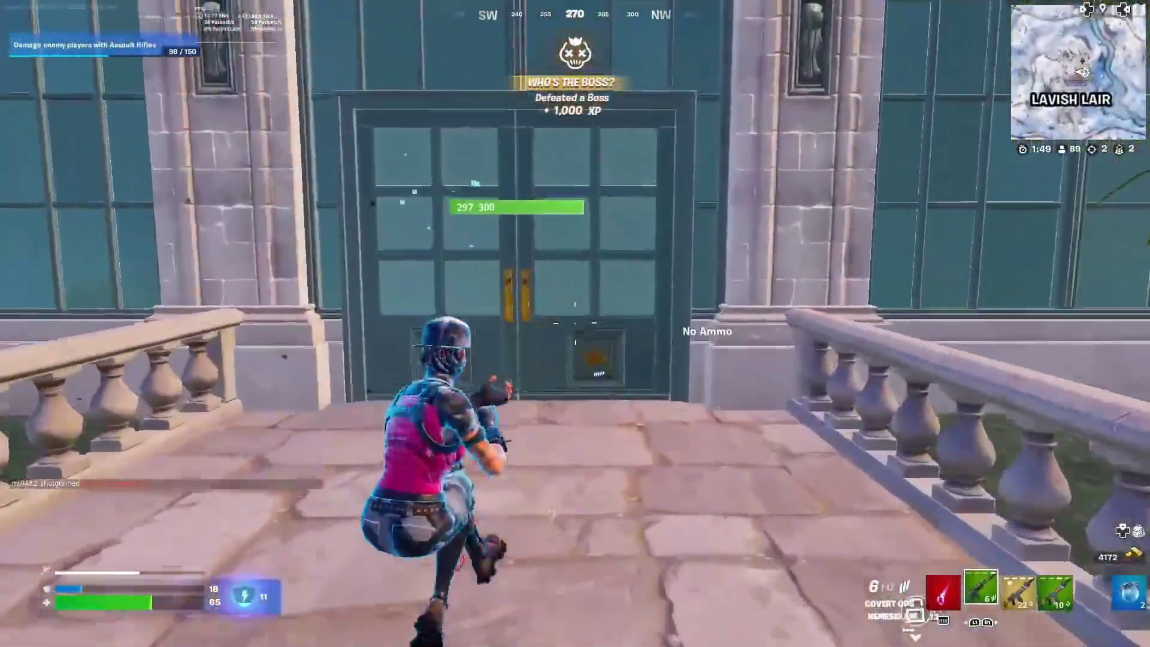
- Move around in the Fortnite match using the E, W and Space keys
{"action": "key", "text": "e"}
{"action": "key", "text": "w"}
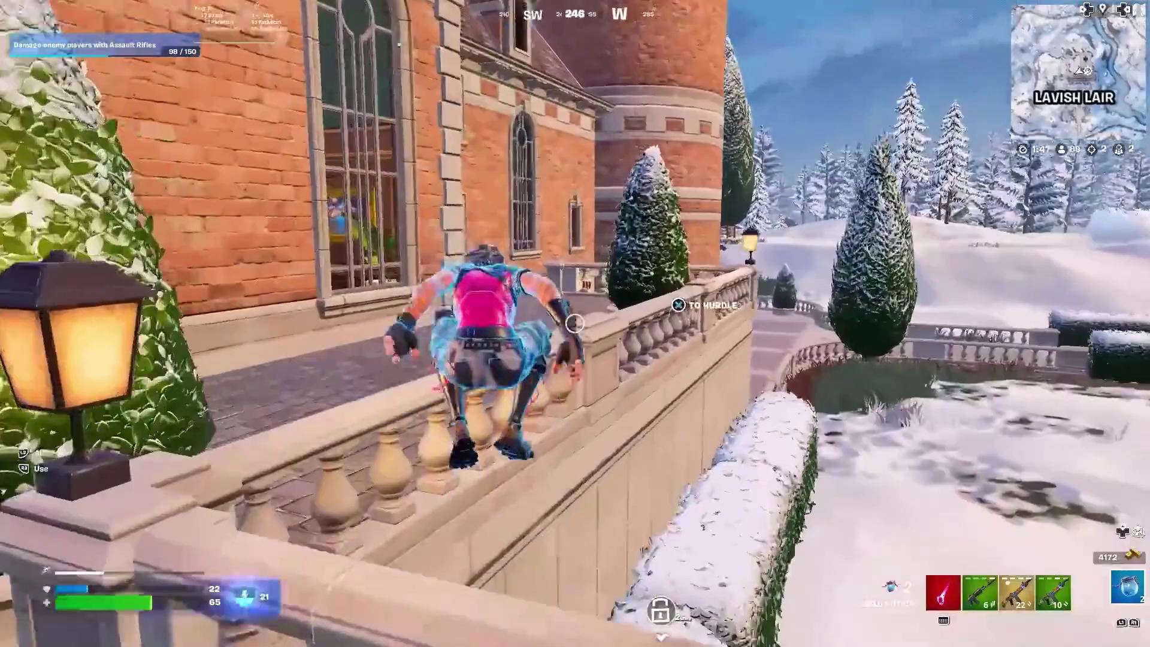
{"action": "key", "text": "w"}
{"action": "key", "text": "space"}
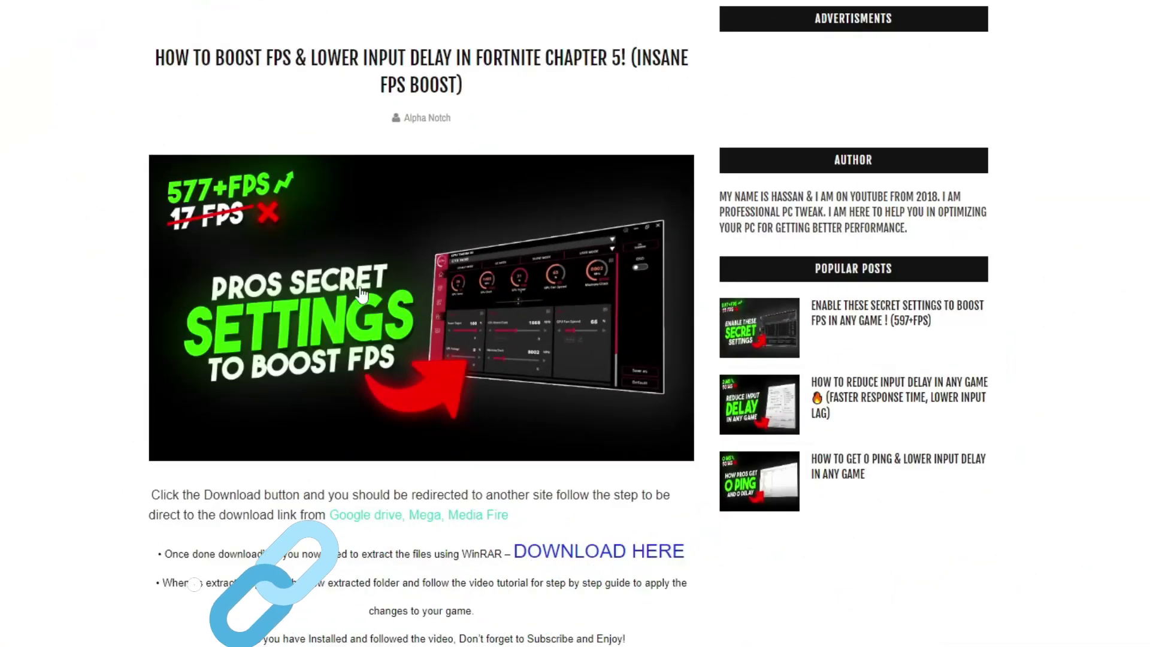
- Scroll the Ravex Official article to locate the GPU-Tweak-III-v1723.zip download link
{"action": "scroll", "coordinate": [412, 301], "scroll_direction": "up", "scroll_amount": 1}
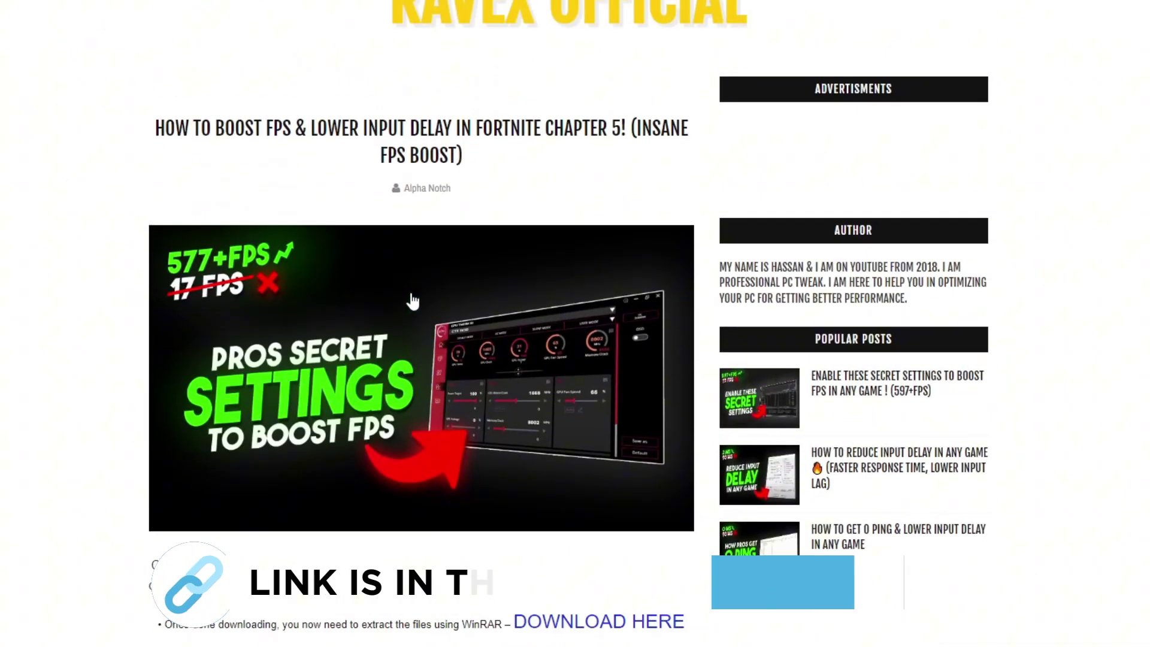
{"action": "scroll", "coordinate": [412, 302], "scroll_direction": "up", "scroll_amount": 1}
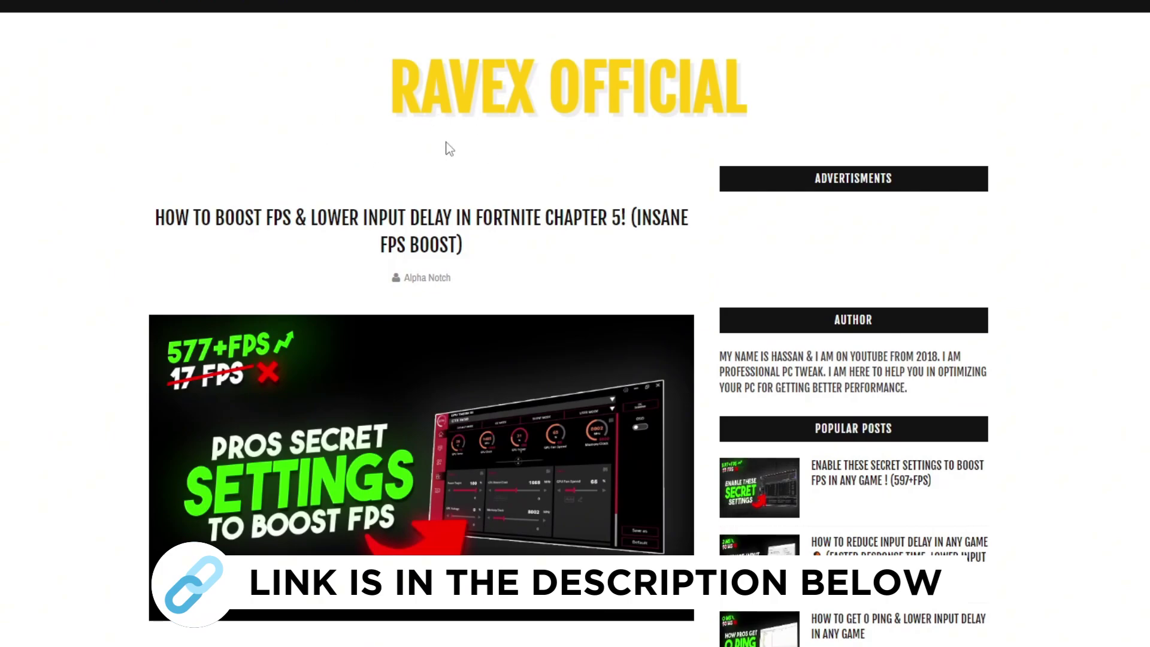
{"action": "scroll", "coordinate": [450, 149], "scroll_direction": "down", "scroll_amount": 9}
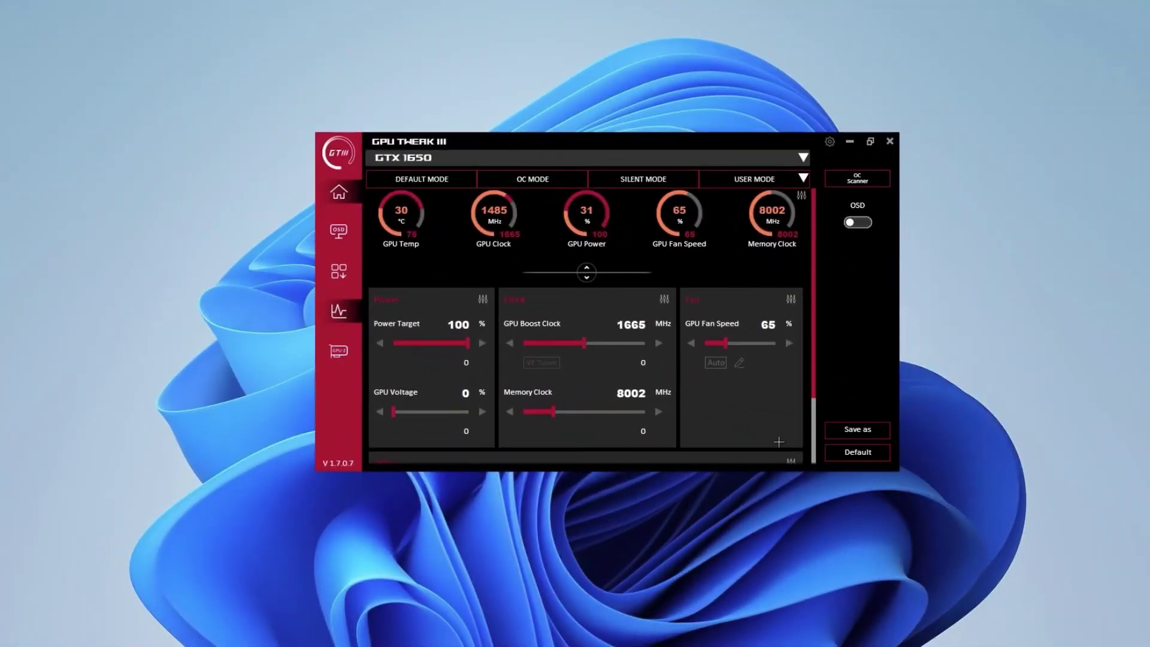
{"action": "scroll", "coordinate": [779, 442], "scroll_direction": "up", "scroll_amount": 1}
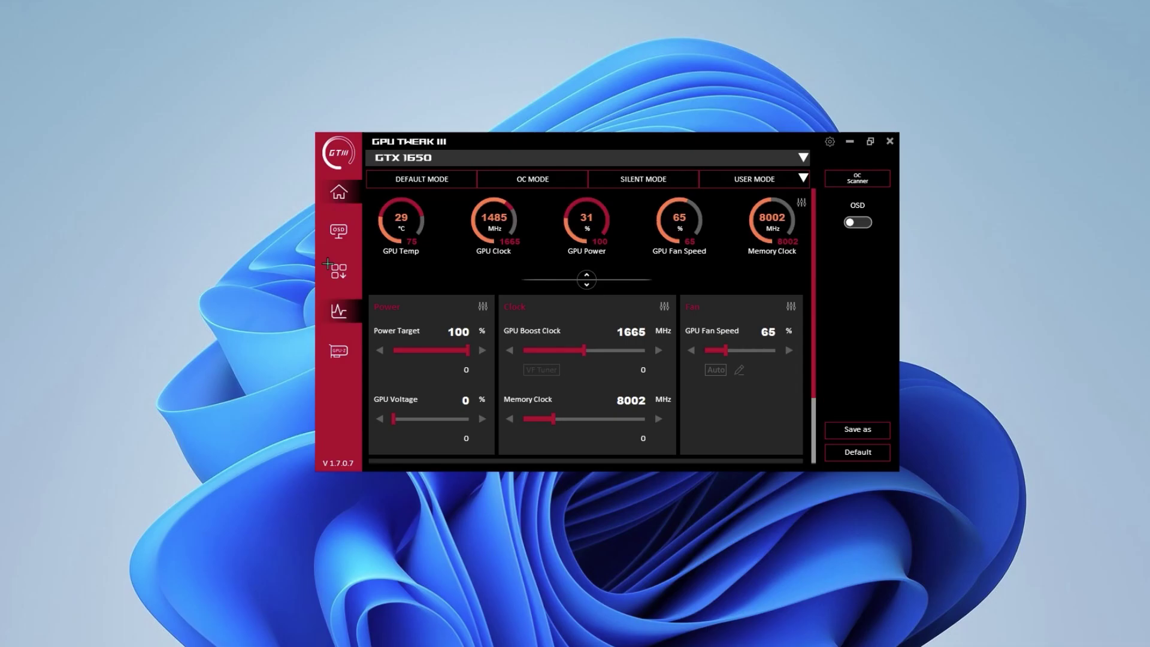
- Scroll past the Power, Clock and Fan panels to GPU Temp Target and Frame Rate Target
{"action": "scroll", "coordinate": [431, 317], "scroll_direction": "down", "scroll_amount": 1}
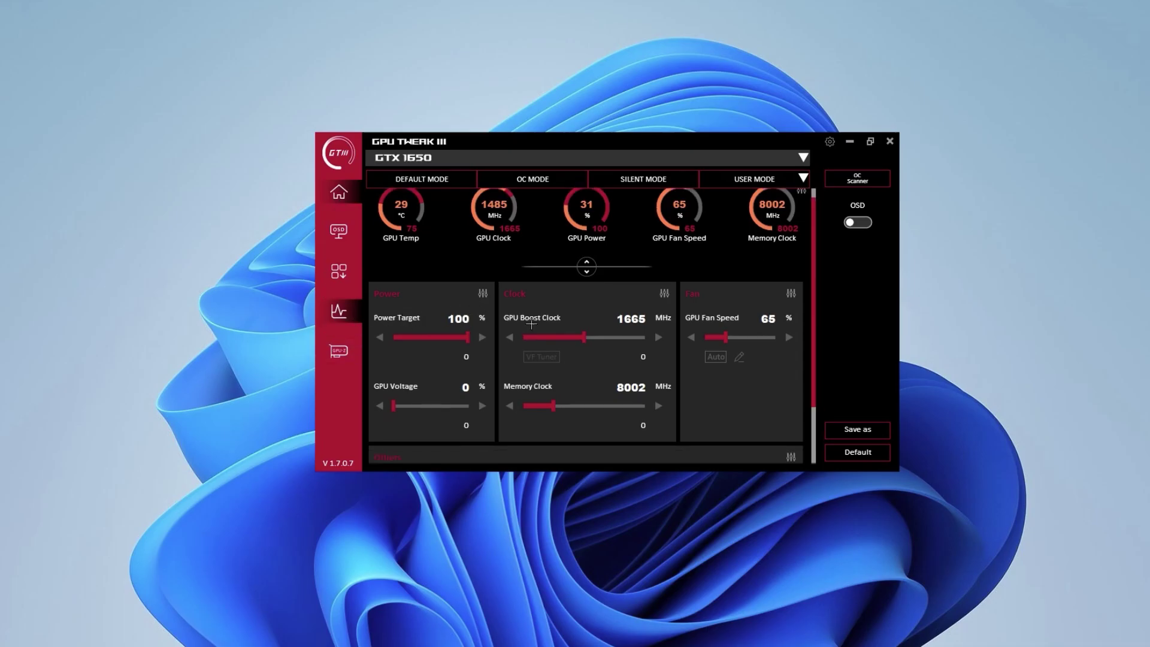
{"action": "scroll", "coordinate": [575, 378], "scroll_direction": "down", "scroll_amount": 1}
{"action": "scroll", "coordinate": [575, 378], "scroll_direction": "down", "scroll_amount": 1}
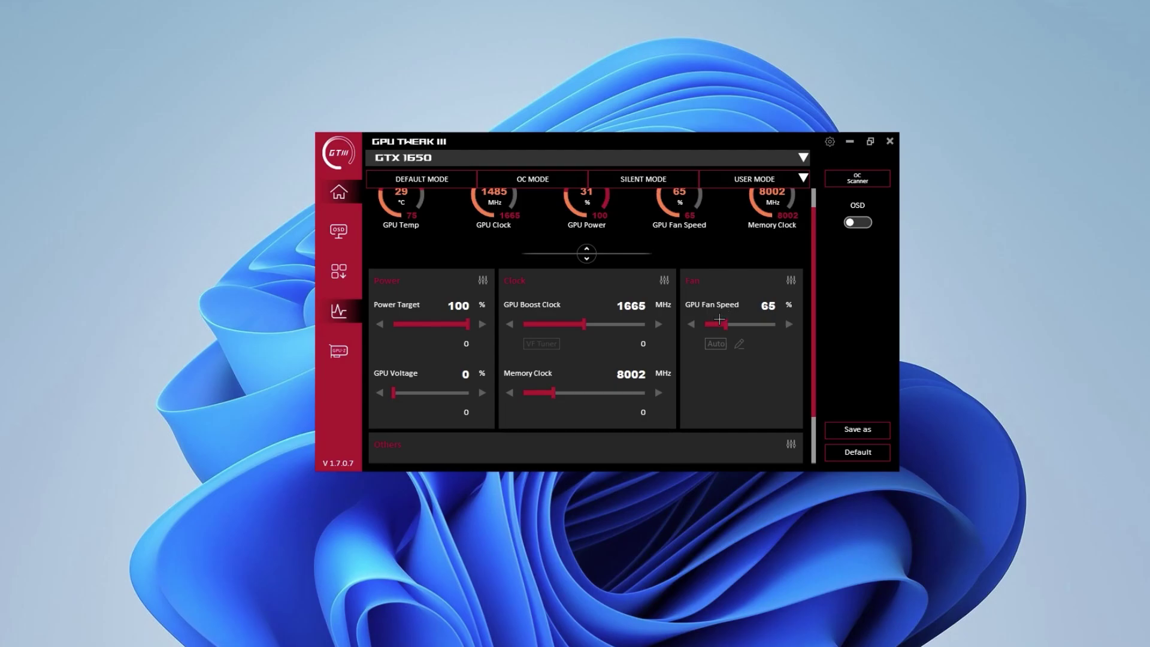
{"action": "scroll", "coordinate": [425, 312], "scroll_direction": "up", "scroll_amount": 1}
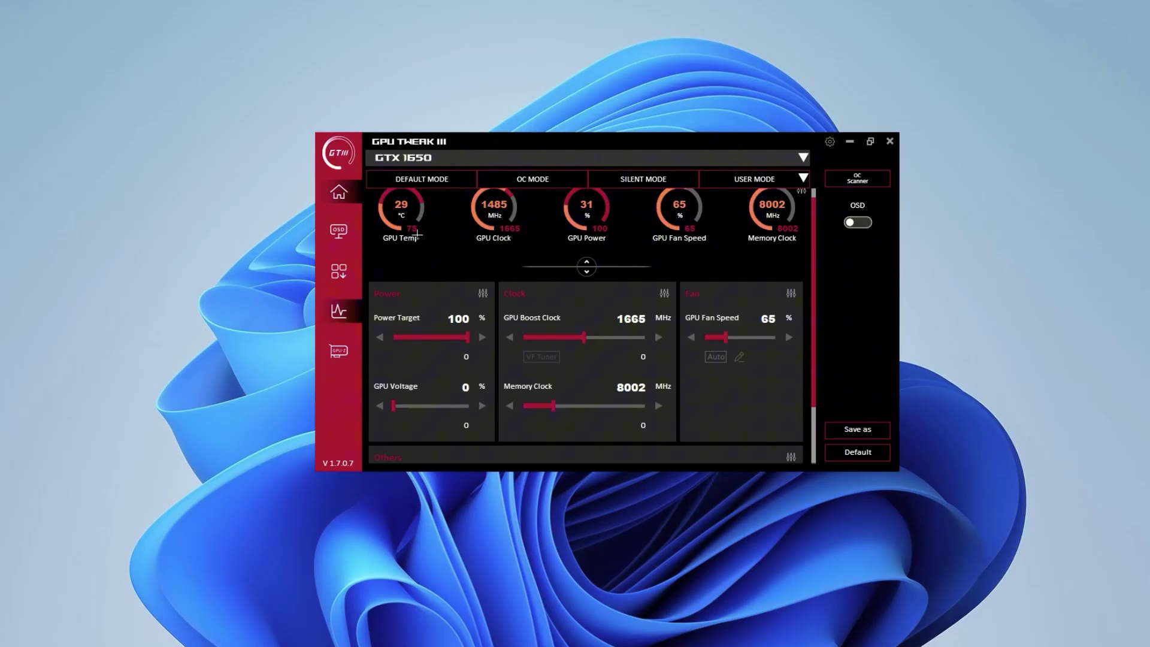
{"action": "scroll", "coordinate": [597, 267], "scroll_direction": "down", "scroll_amount": 1}
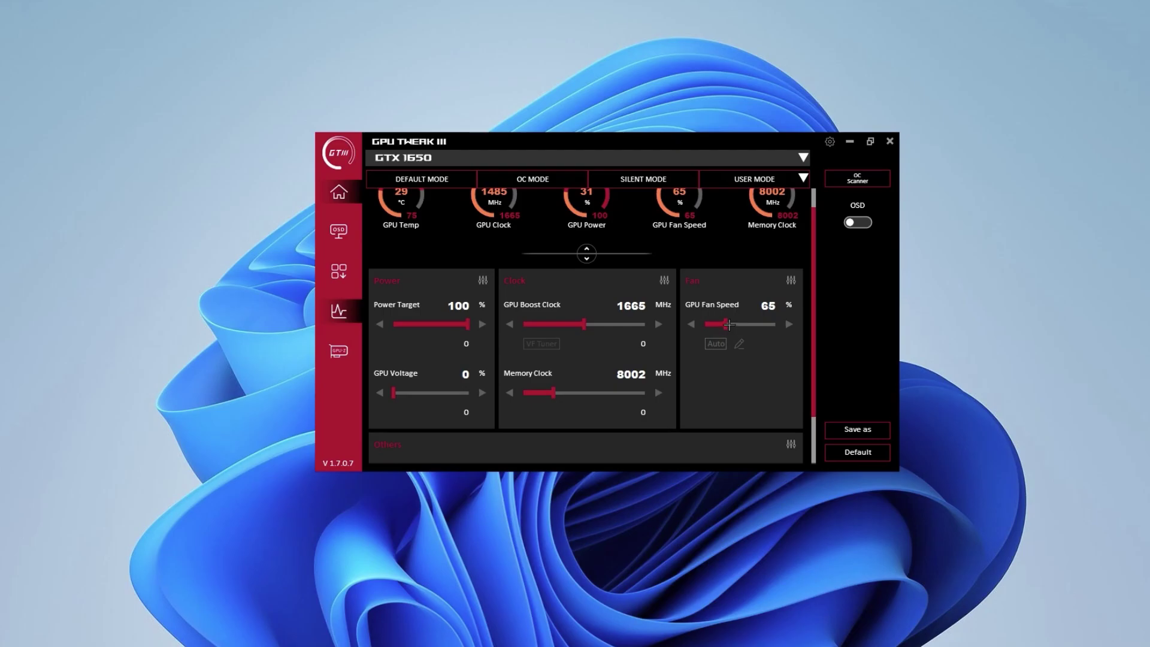
- In GPU Tweak III's Others settings, set GPU Temp Target to 75 °C and Frame Rate Target to 500 FPS
{"action": "scroll", "coordinate": [763, 392], "scroll_direction": "down", "scroll_amount": 4}
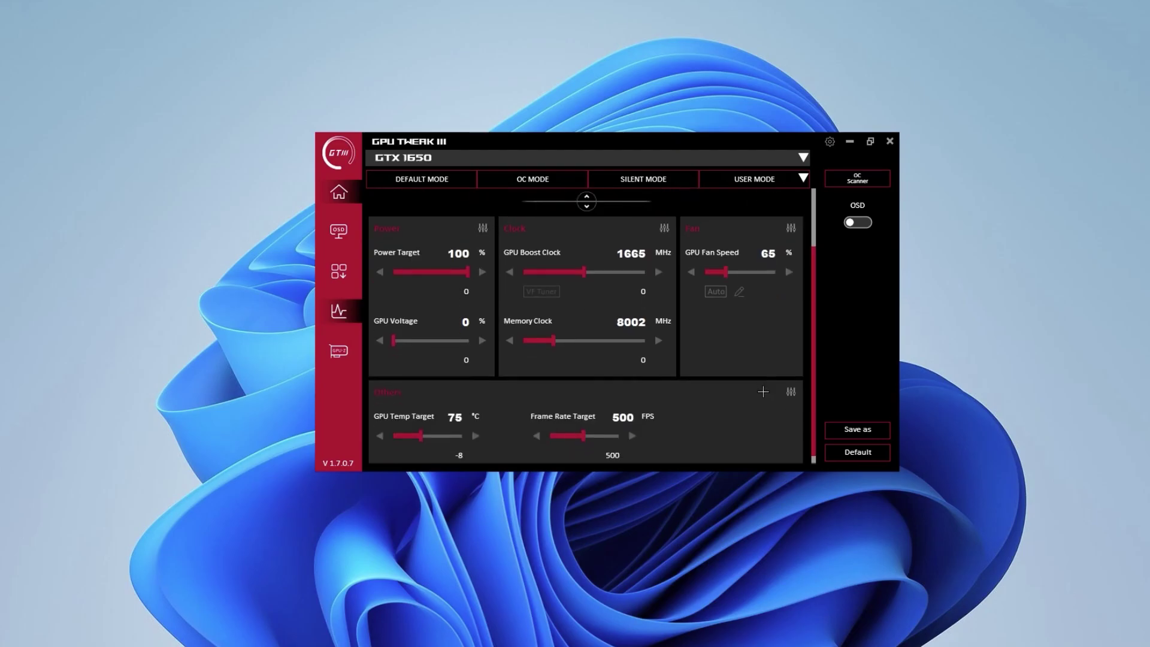
{"action": "scroll", "coordinate": [761, 353], "scroll_direction": "down", "scroll_amount": 2}
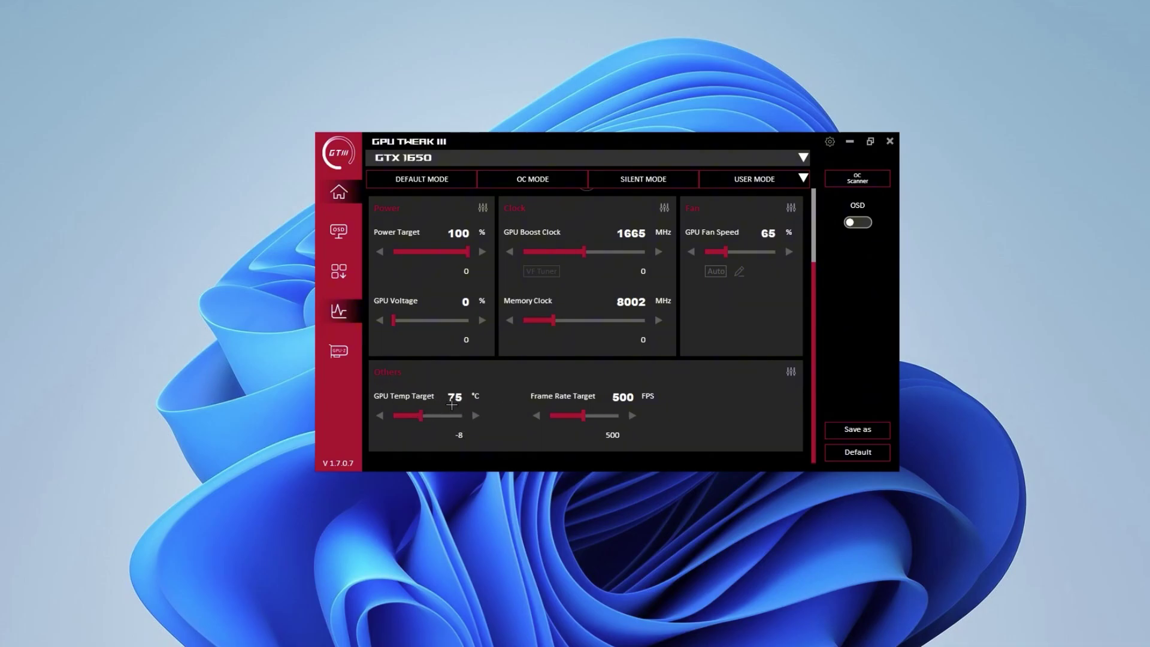
{"action": "double_click", "coordinate": [440, 400]}
{"action": "left_click", "coordinate": [456, 395]}
{"action": "double_click", "coordinate": [623, 398]}
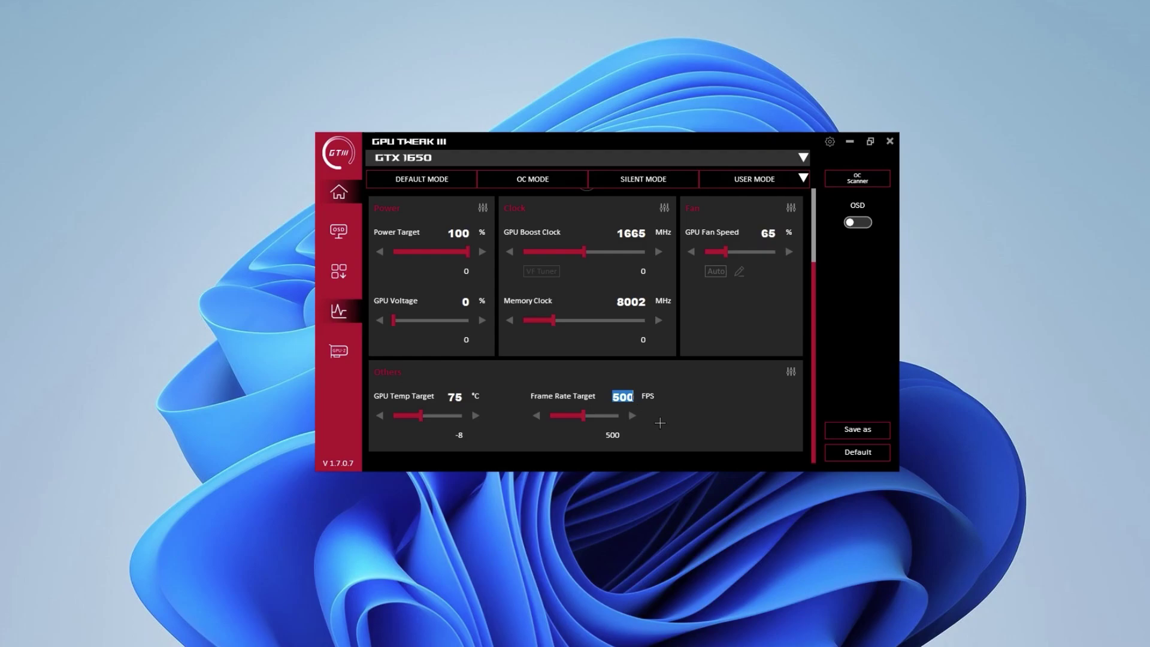